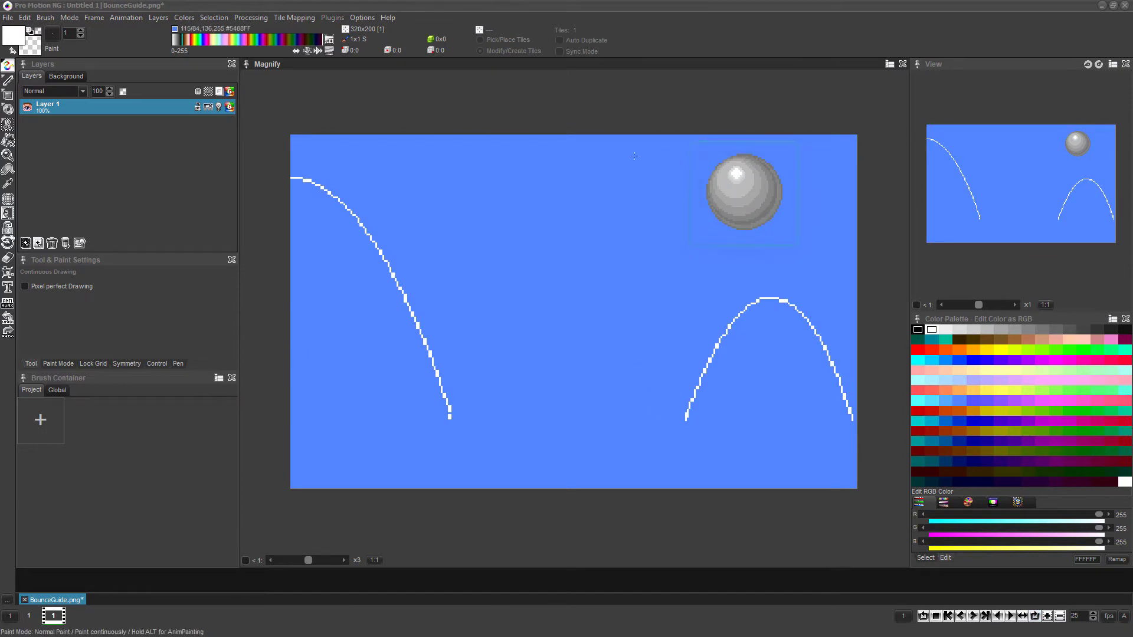
- Draw a curve between the two arc ends to form the middle bounce arc
{"action": "left_click", "coordinate": [8, 81]}
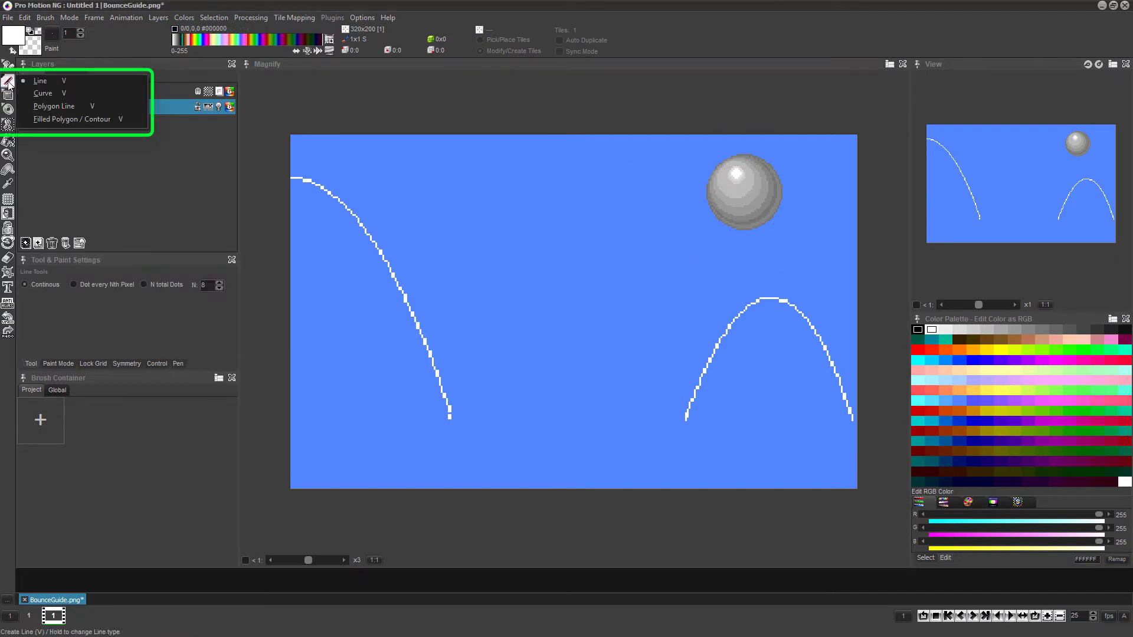
{"action": "left_click", "coordinate": [52, 95]}
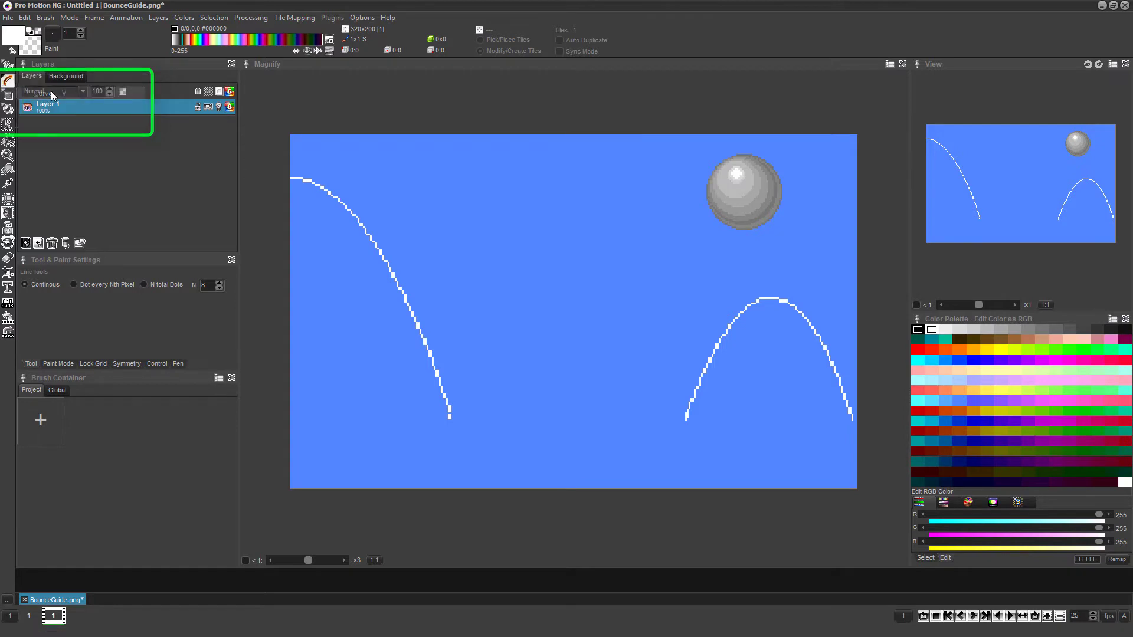
{"action": "left_click_drag", "start_coordinate": [450, 418], "coordinate": [686, 418]}
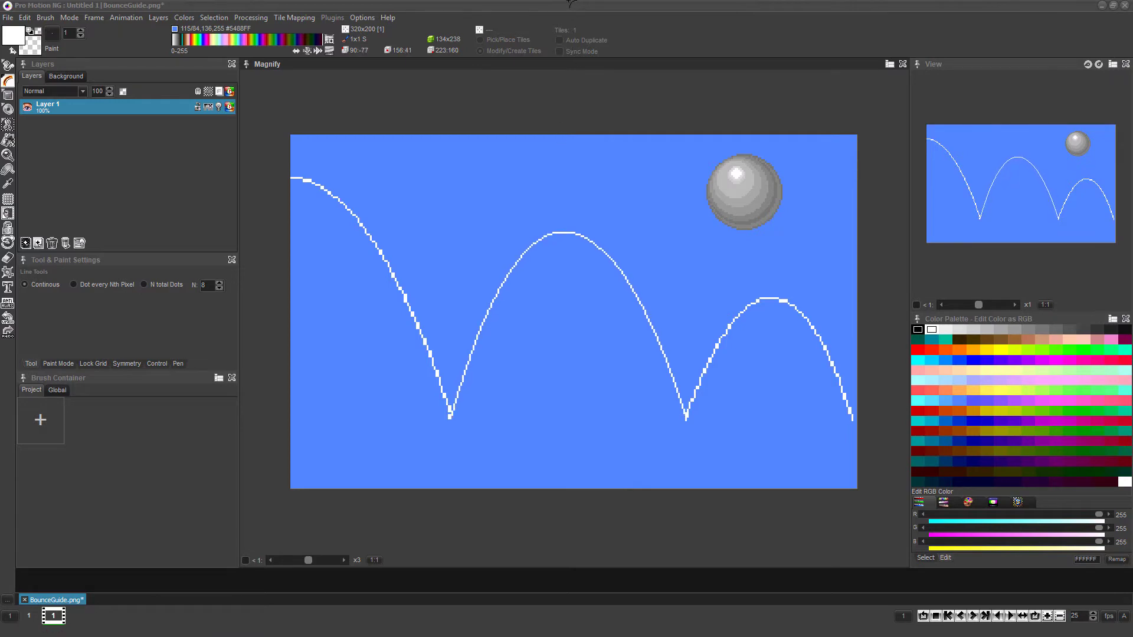
{"action": "left_click", "coordinate": [569, 5]}
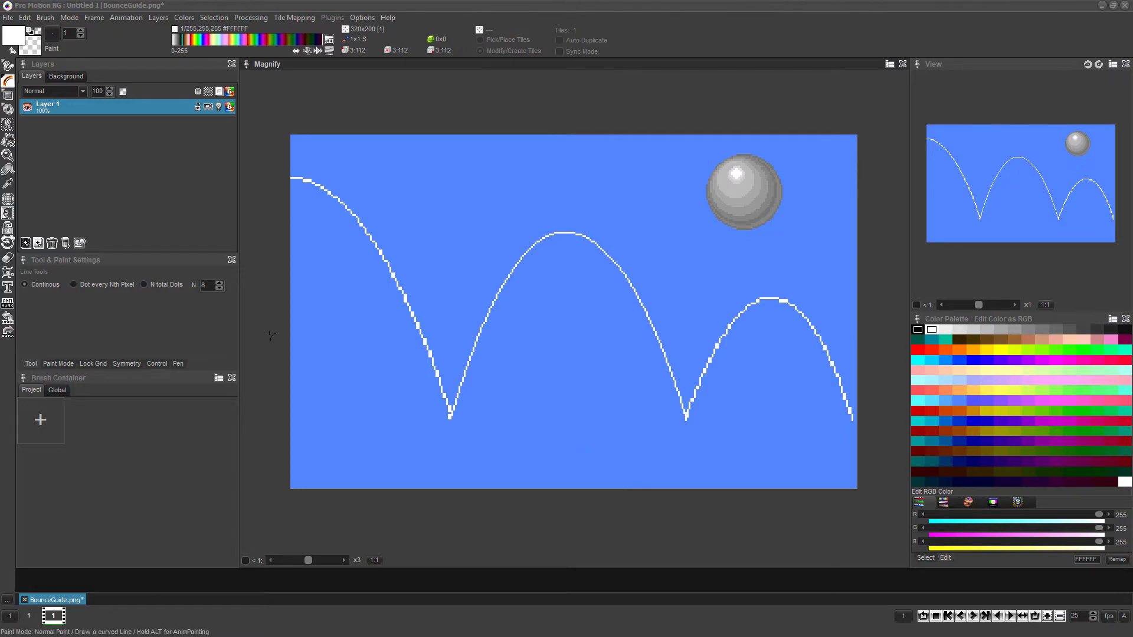
- Pick the canvas blue as the drawing colour with the pipette
{"action": "key", "text": "d"}
{"action": "key", "text": "comma"}
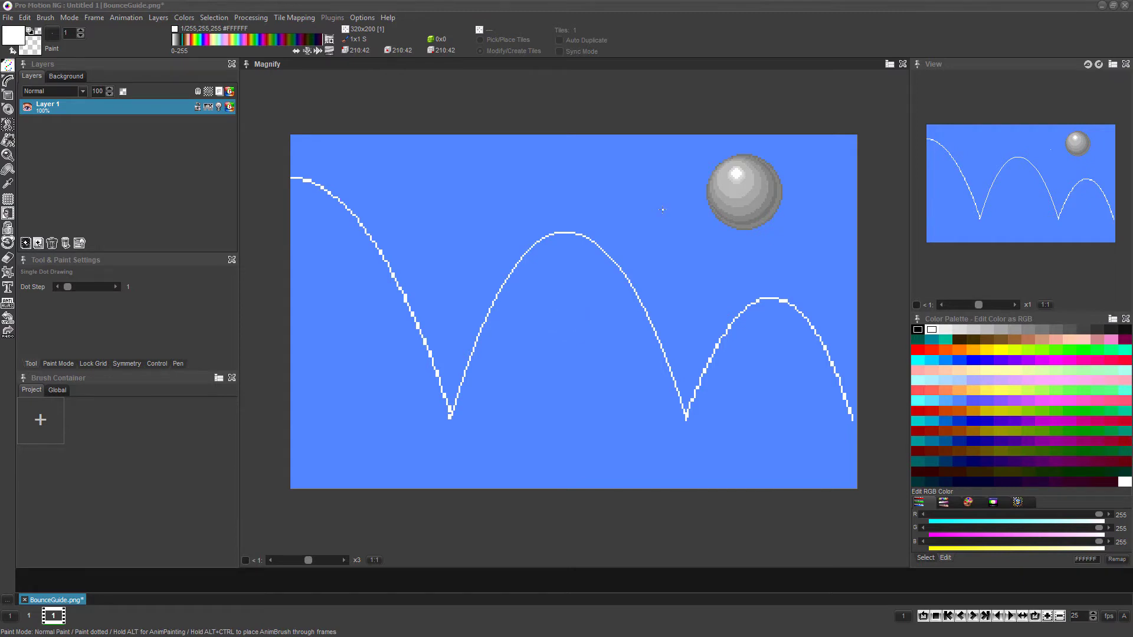
{"action": "key", "text": "comma"}
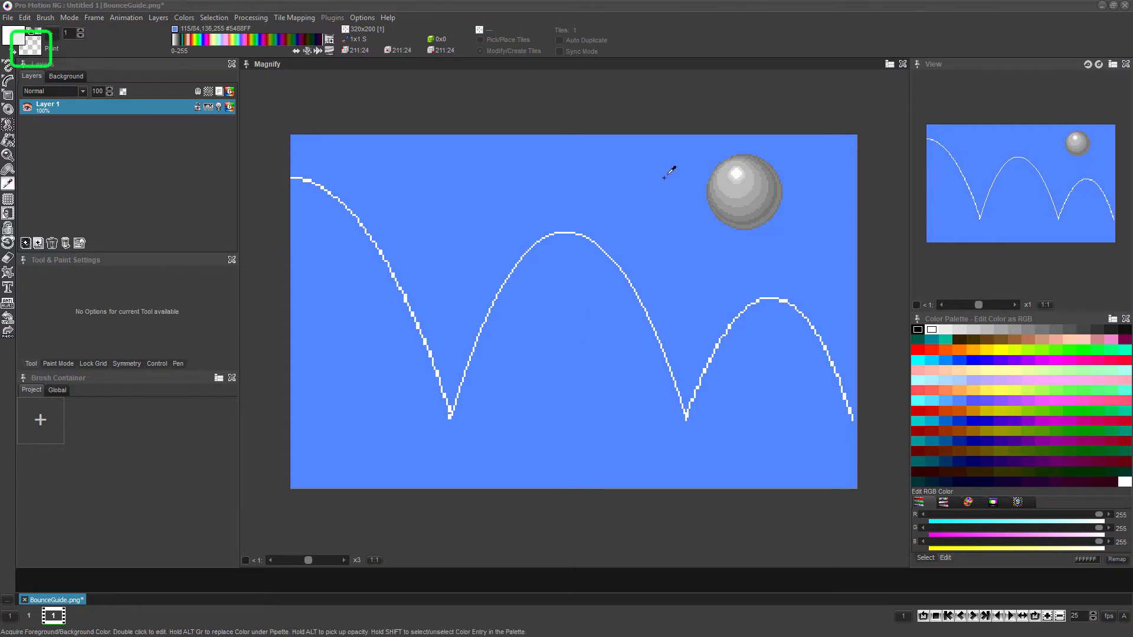
{"action": "left_click", "coordinate": [664, 177]}
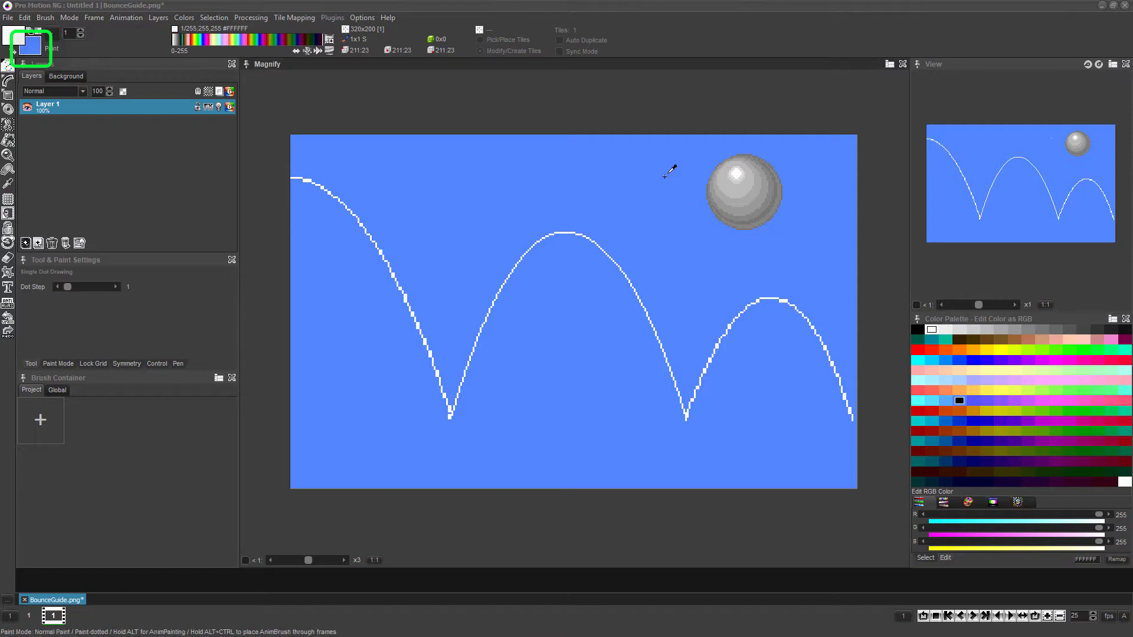
- Grab the shaded ball as a 53x50 brush and store it in the Brush Container
{"action": "key", "text": "b"}
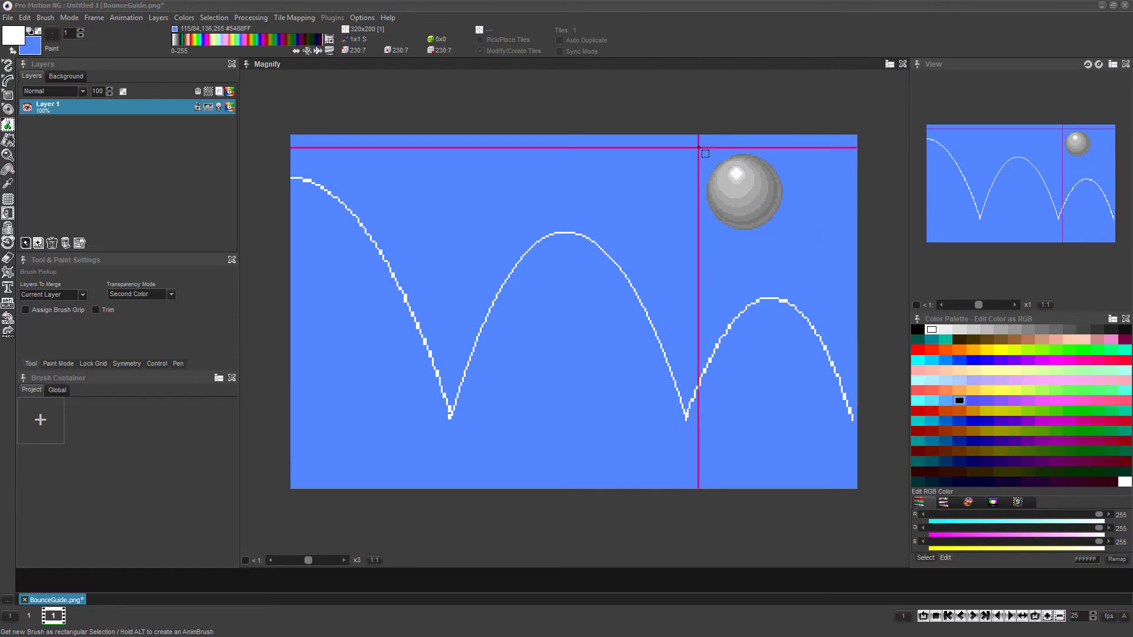
{"action": "mouse_move", "coordinate": [699, 148]}
{"action": "left_mouse_down"}
{"action": "mouse_move", "coordinate": [723, 166]}
{"action": "mouse_move", "coordinate": [700, 182]}
{"action": "mouse_move", "coordinate": [796, 240]}
{"action": "left_mouse_up"}
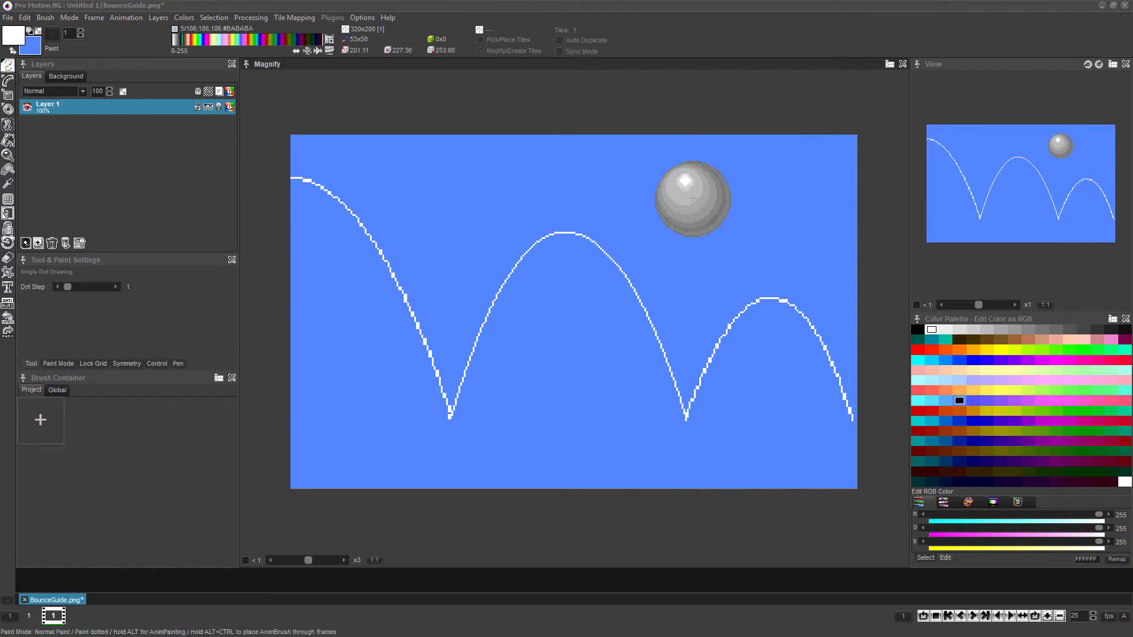
{"action": "right_click", "coordinate": [41, 420]}
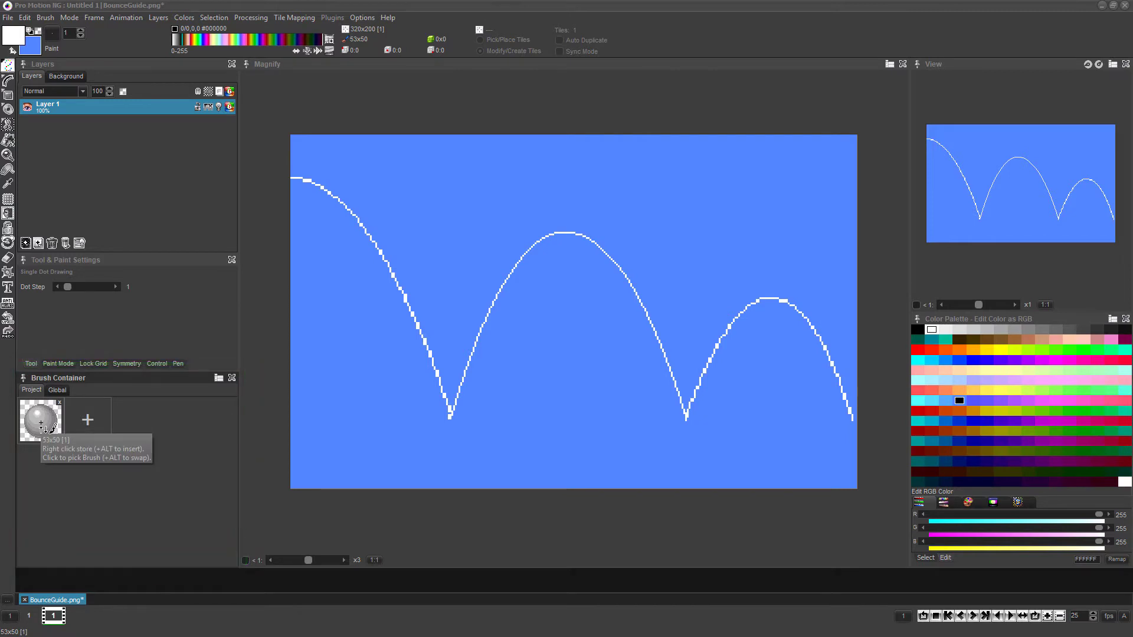
{"action": "left_click", "coordinate": [441, 246]}
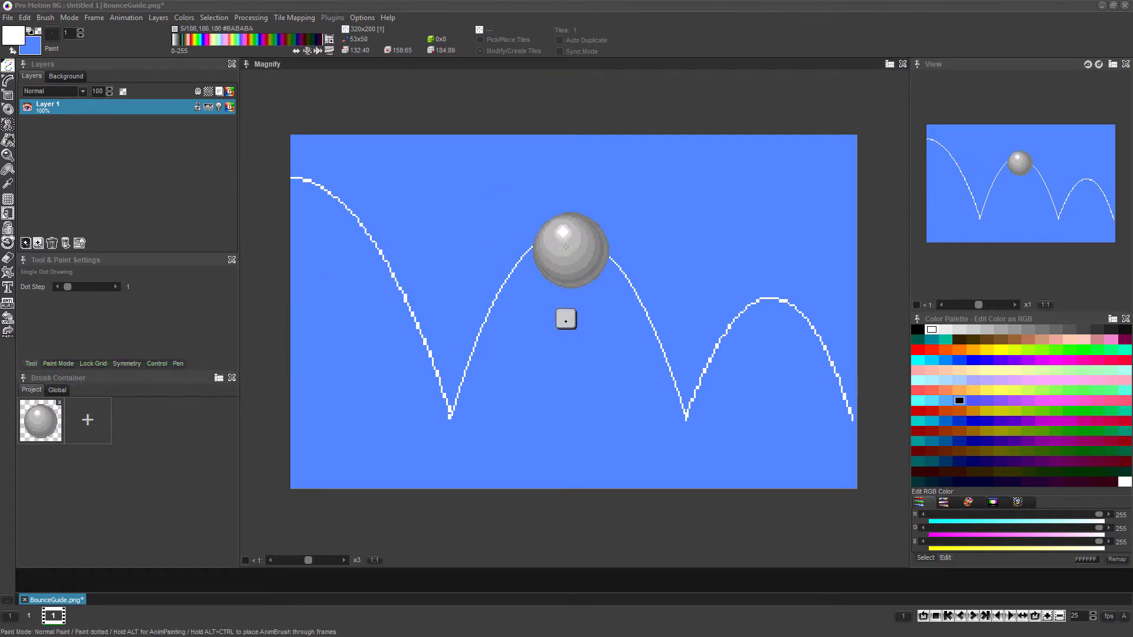
- Reset the brush to one pixel, open bounceBG.png, and return to BounceGuide.png
{"action": "key", "text": "period"}
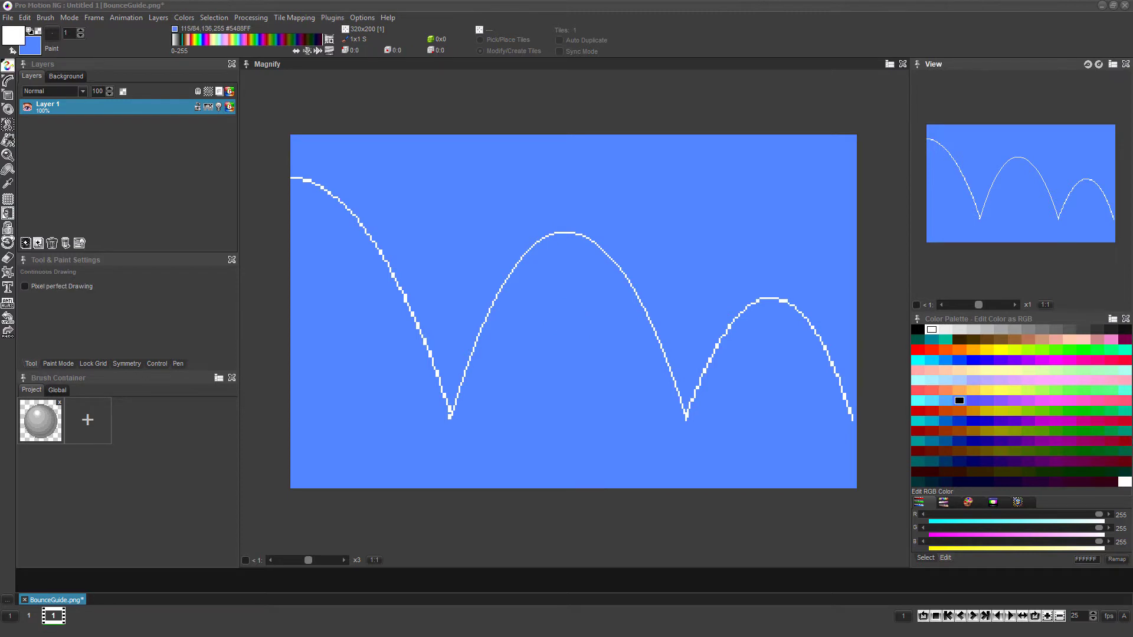
{"action": "left_click_drag", "start_coordinate": [1132, 277], "coordinate": [667, 139]}
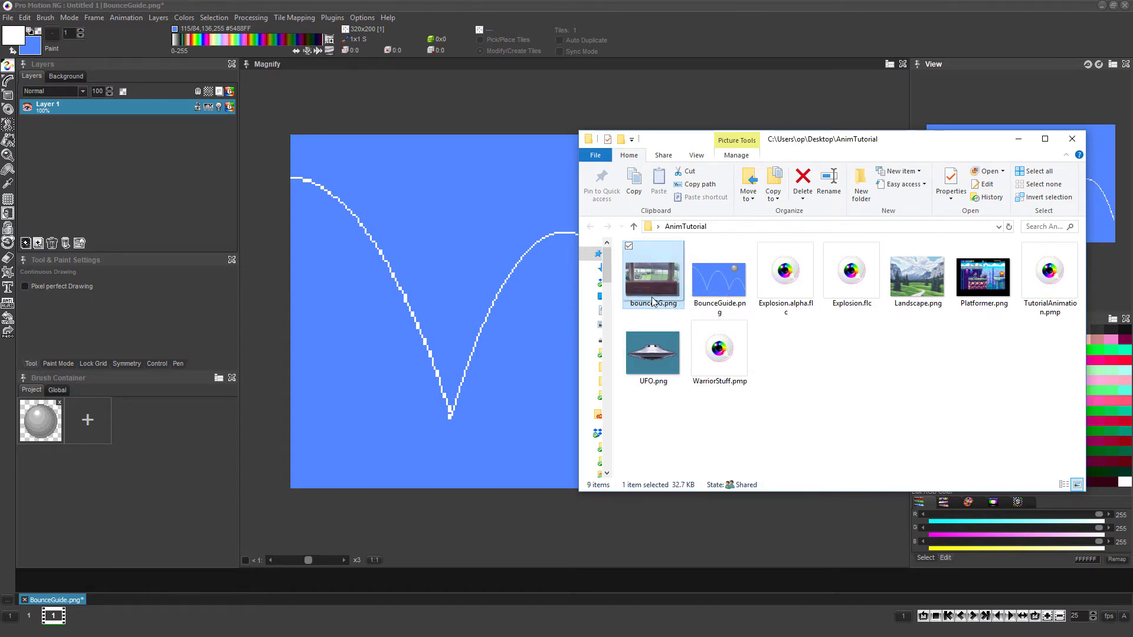
{"action": "left_click_drag", "start_coordinate": [652, 306], "coordinate": [449, 261]}
{"action": "scroll", "coordinate": [506, 285], "scroll_direction": "down", "scroll_amount": 1}
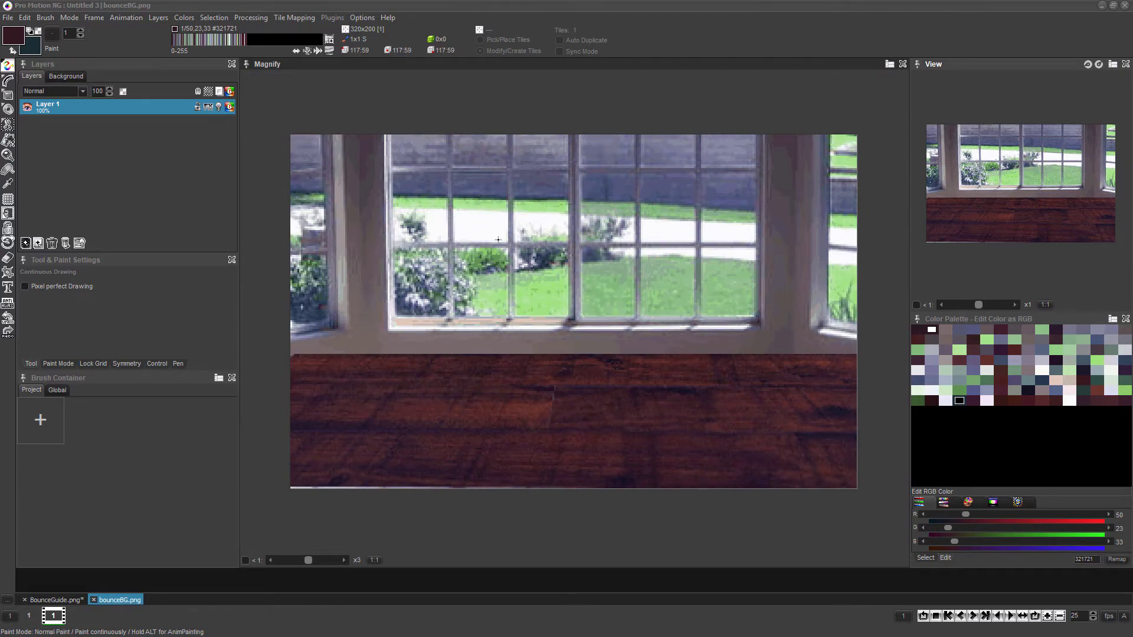
{"action": "key", "text": "ctrl+Tab"}
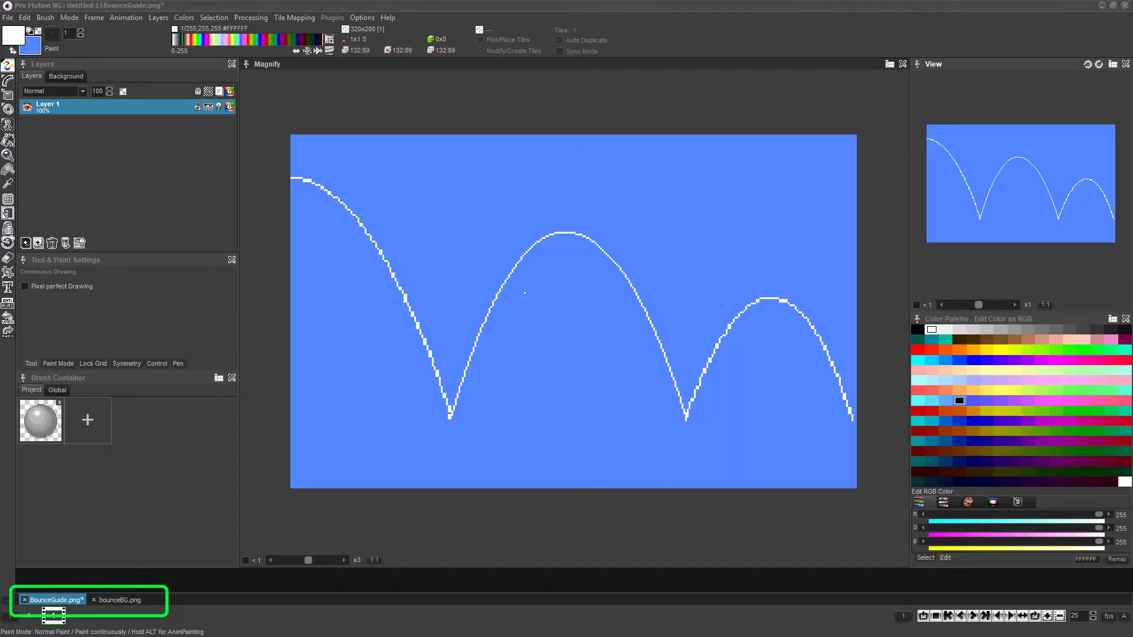
- Add an image layer below Layer 1 and name it Background
{"action": "left_click", "coordinate": [39, 244]}
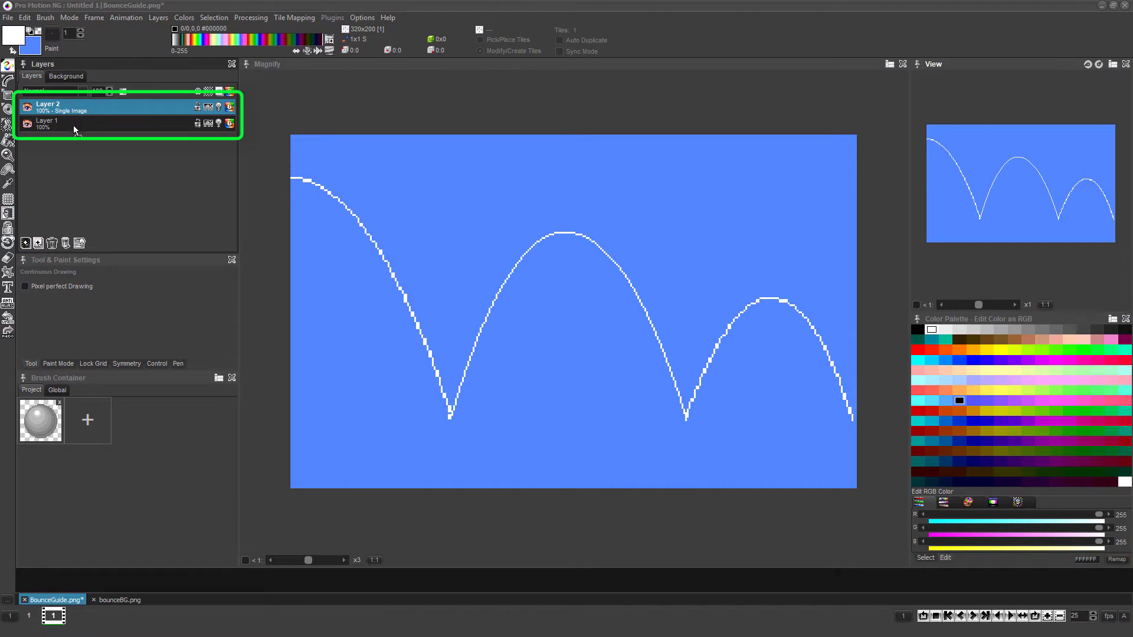
{"action": "left_click_drag", "start_coordinate": [73, 125], "coordinate": [76, 129]}
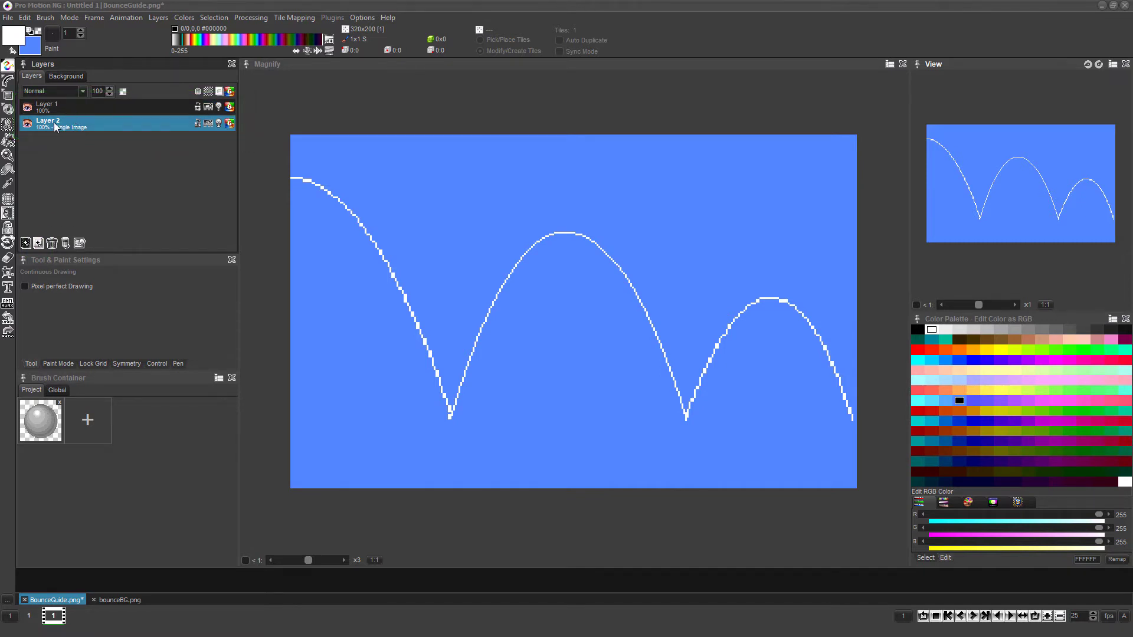
{"action": "double_click", "coordinate": [53, 125]}
{"action": "type", "text": "Background"}
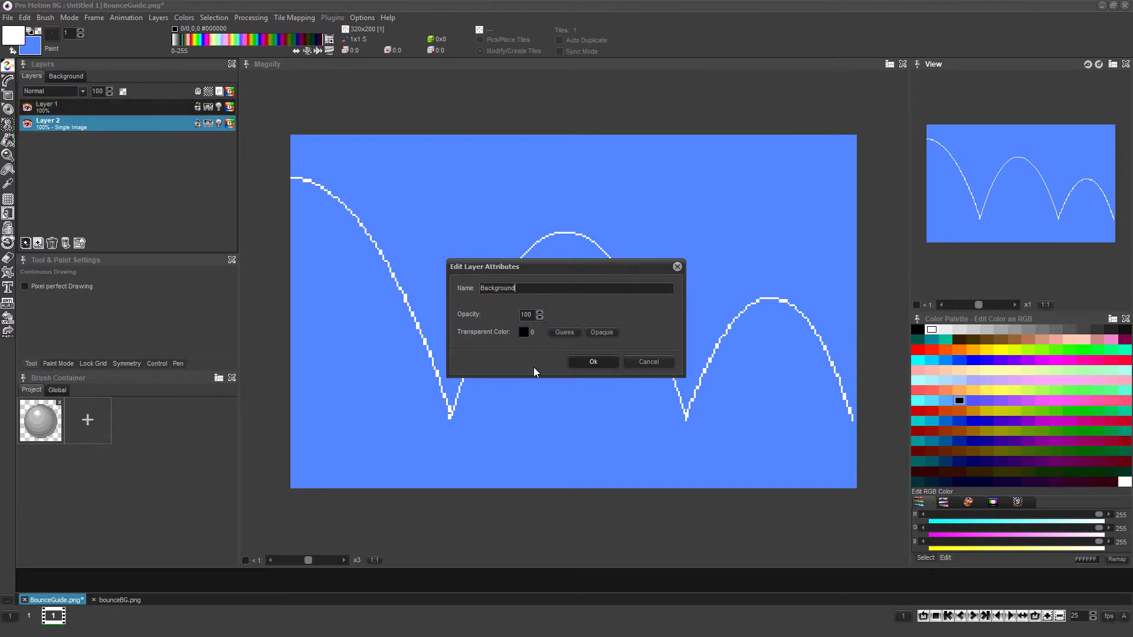
{"action": "left_click", "coordinate": [589, 363]}
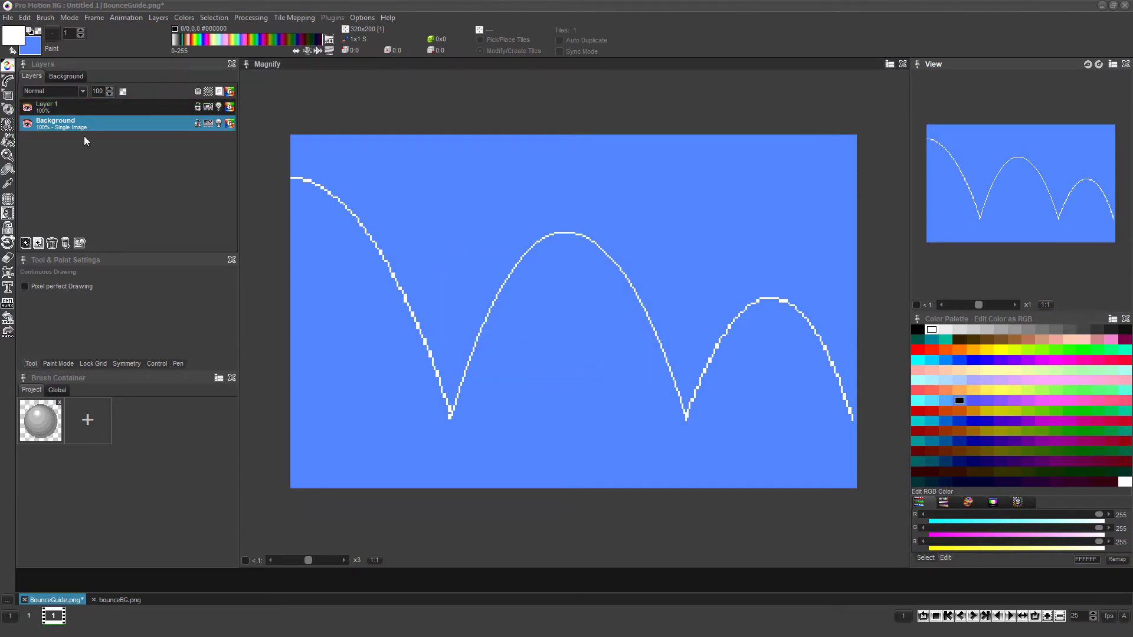
- Flood-fill Layer 1's blue area with transparency, leaving only the white arcs
{"action": "left_click", "coordinate": [100, 107]}
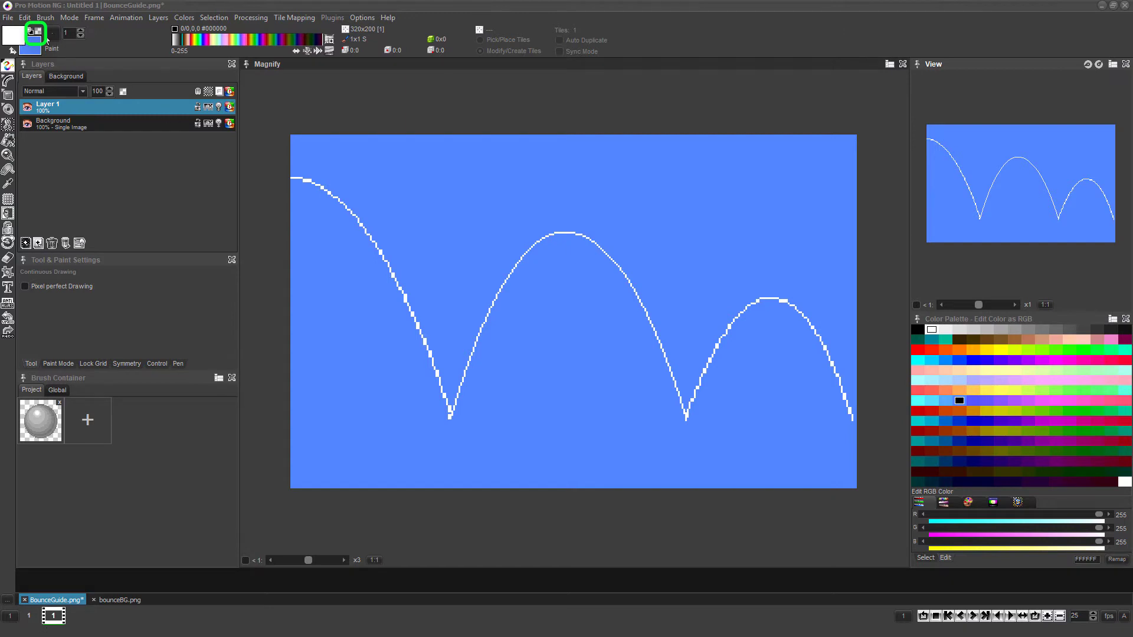
{"action": "left_click", "coordinate": [38, 31]}
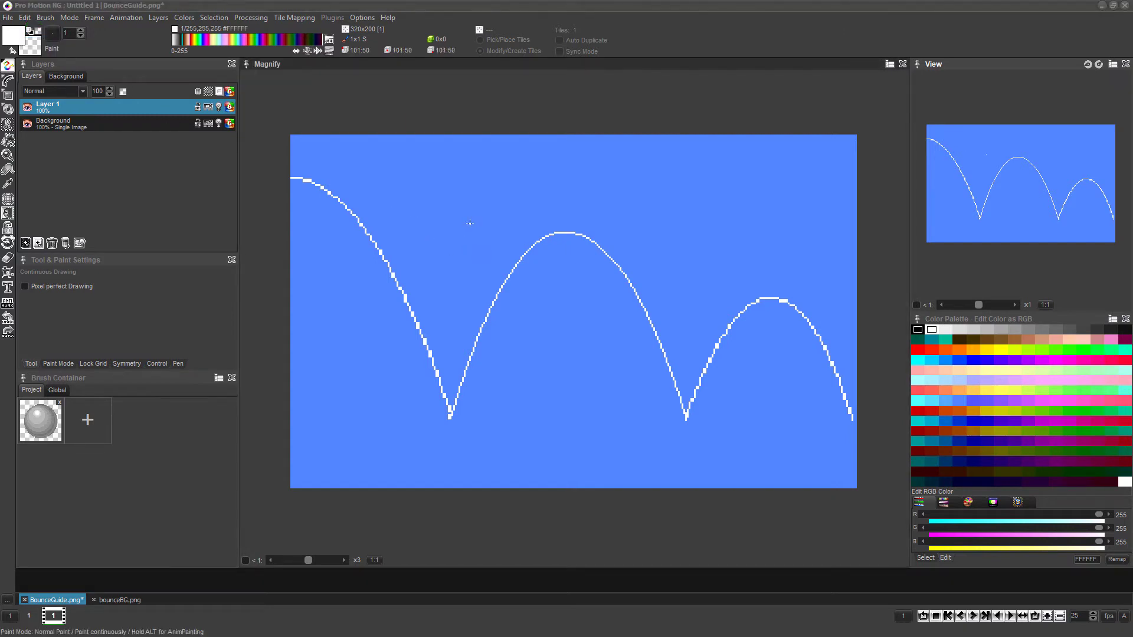
{"action": "key", "text": "f"}
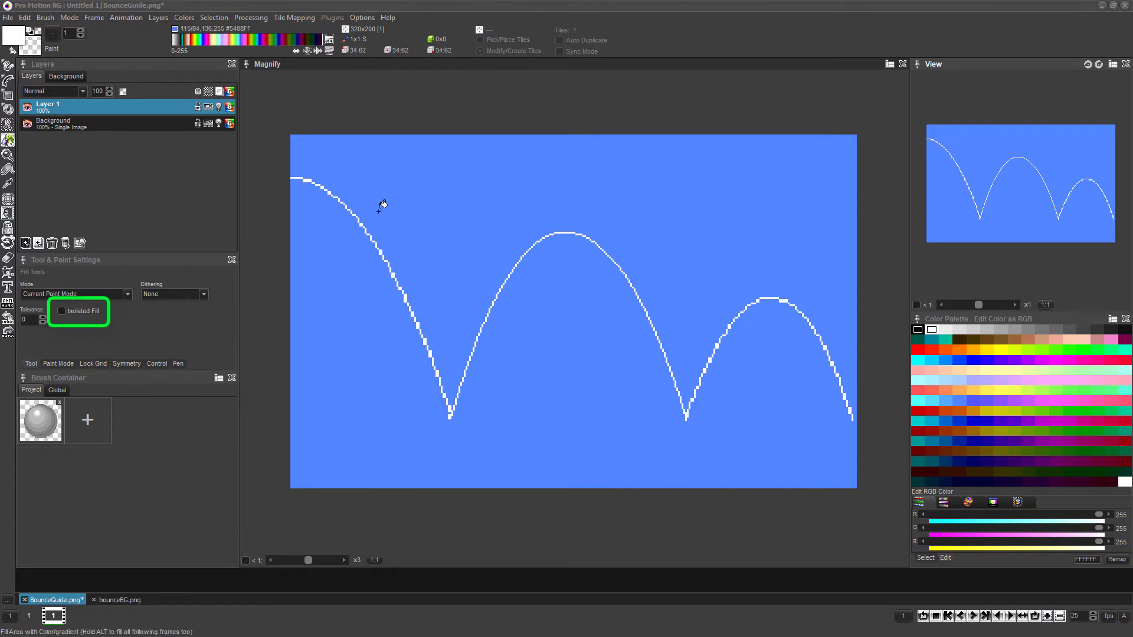
{"action": "left_click", "coordinate": [439, 190]}
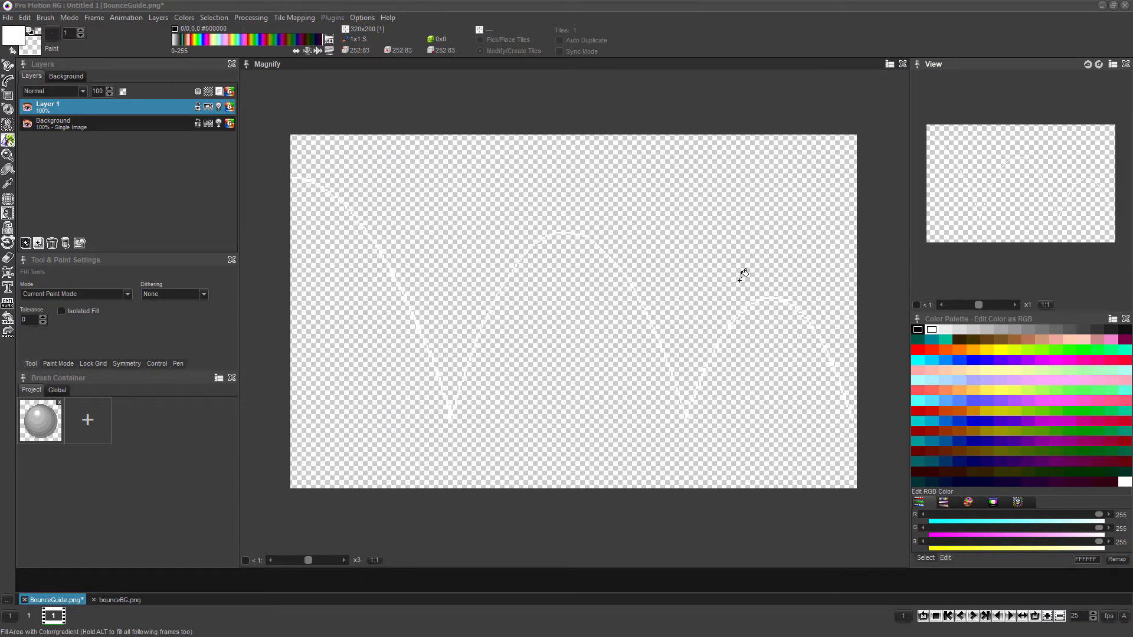
{"action": "left_click", "coordinate": [76, 122]}
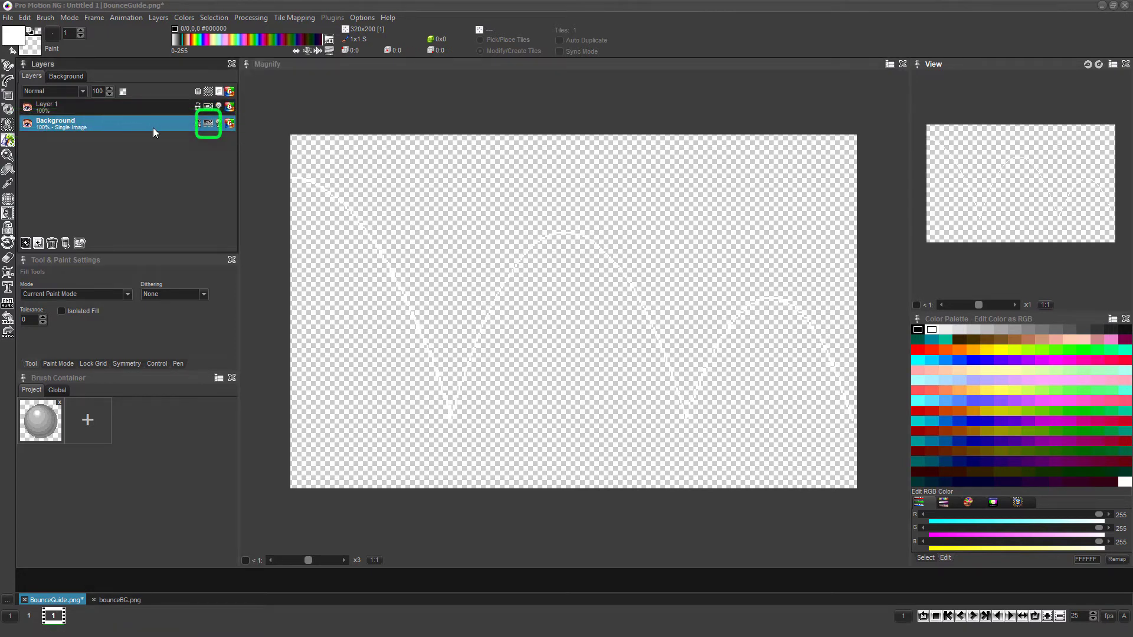
- Give the Background layer a Display other Project effect showing the Untitled 3 room picture
{"action": "left_click", "coordinate": [209, 123]}
{"action": "left_click", "coordinate": [475, 422]}
{"action": "left_click", "coordinate": [459, 437]}
{"action": "left_click", "coordinate": [533, 420]}
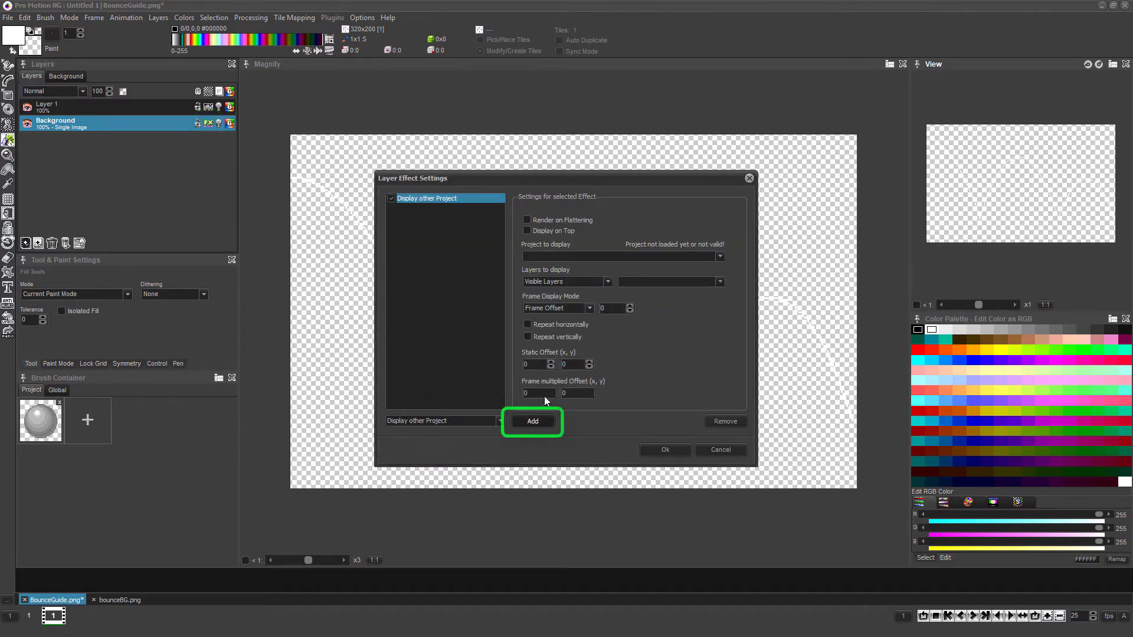
{"action": "left_click", "coordinate": [720, 256]}
{"action": "left_click", "coordinate": [566, 268]}
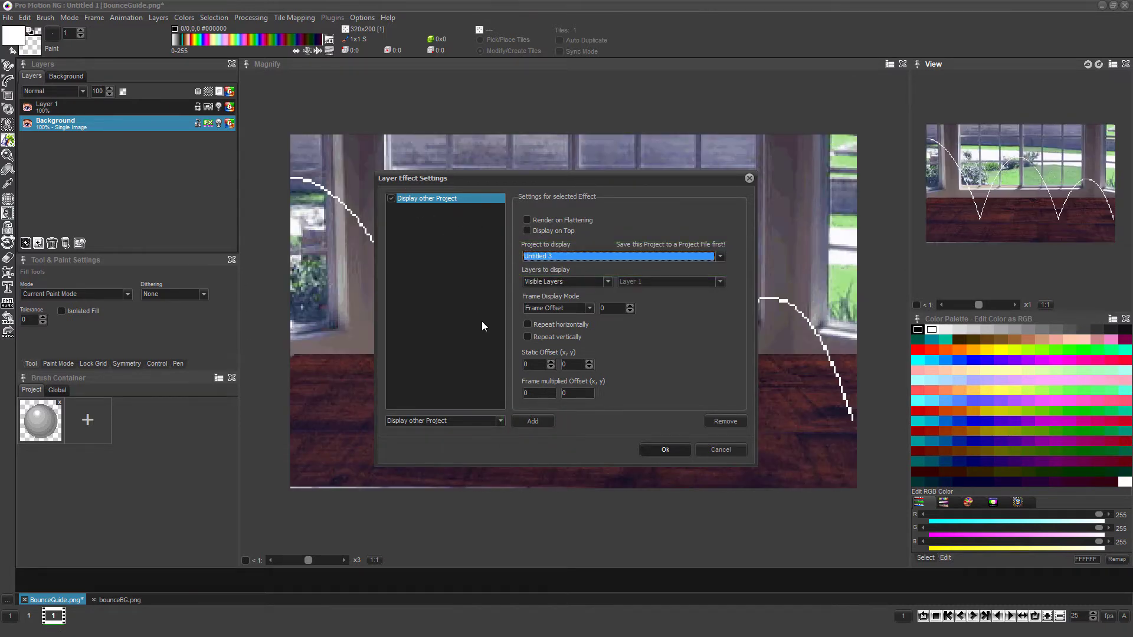
{"action": "left_click", "coordinate": [662, 450]}
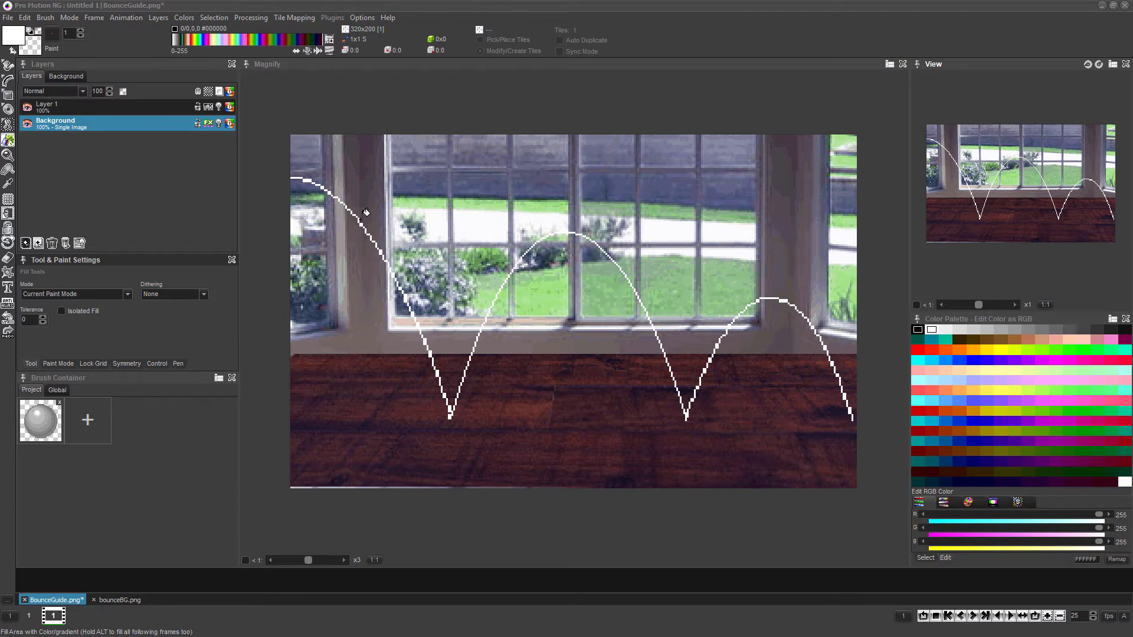
- Save the guide work as the project Bouncing_ball
{"action": "left_click", "coordinate": [9, 17]}
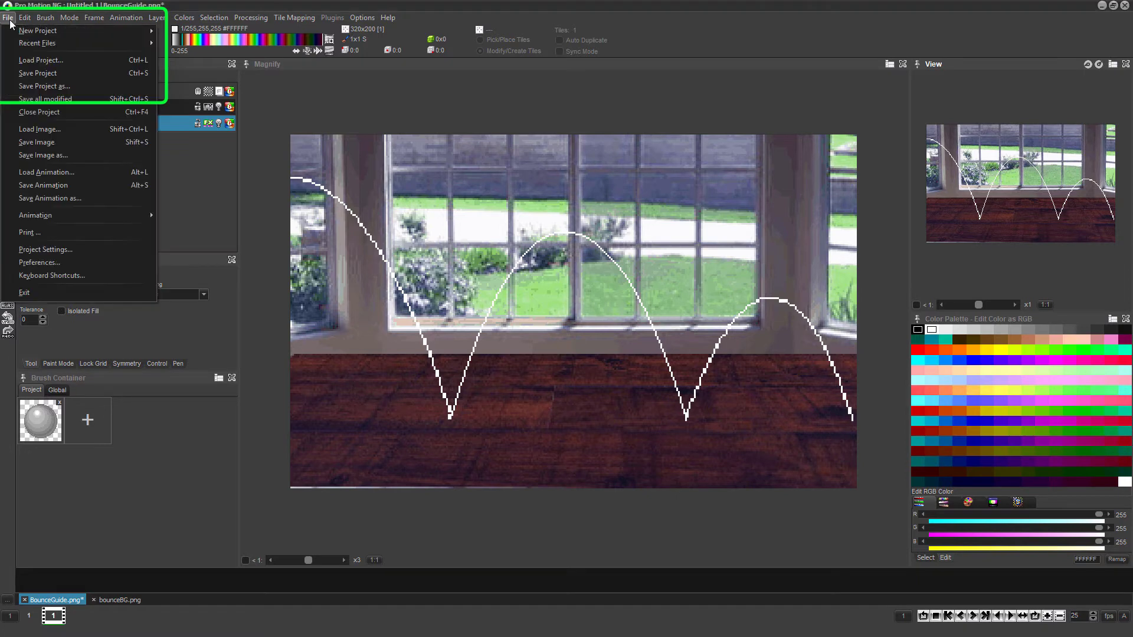
{"action": "left_click", "coordinate": [38, 74]}
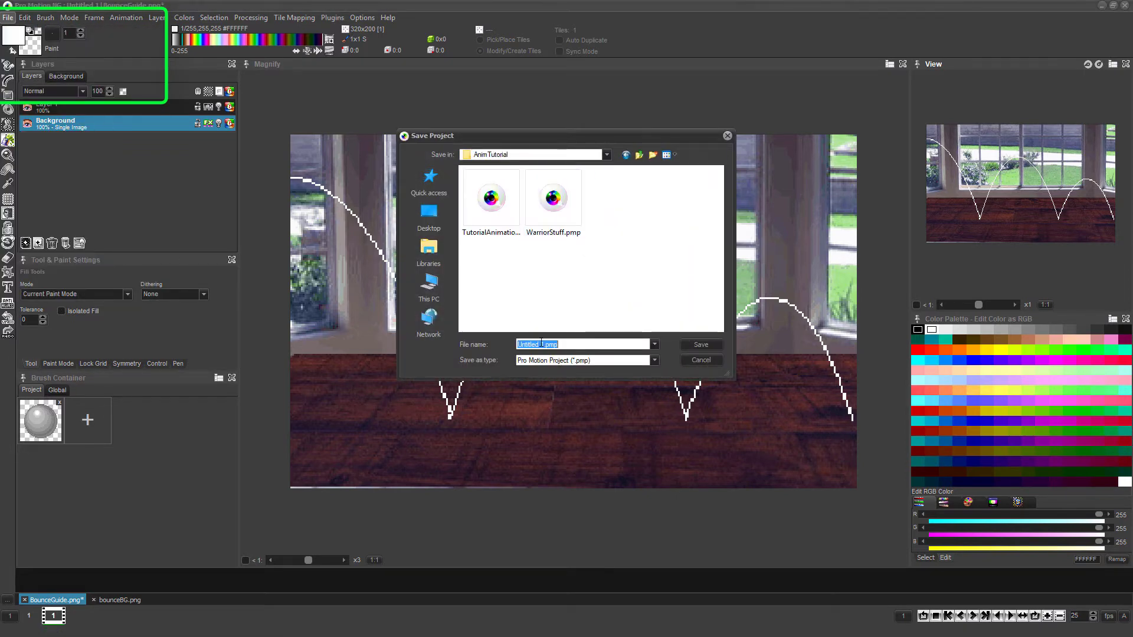
{"action": "type", "text": "Bouncing_ball"}
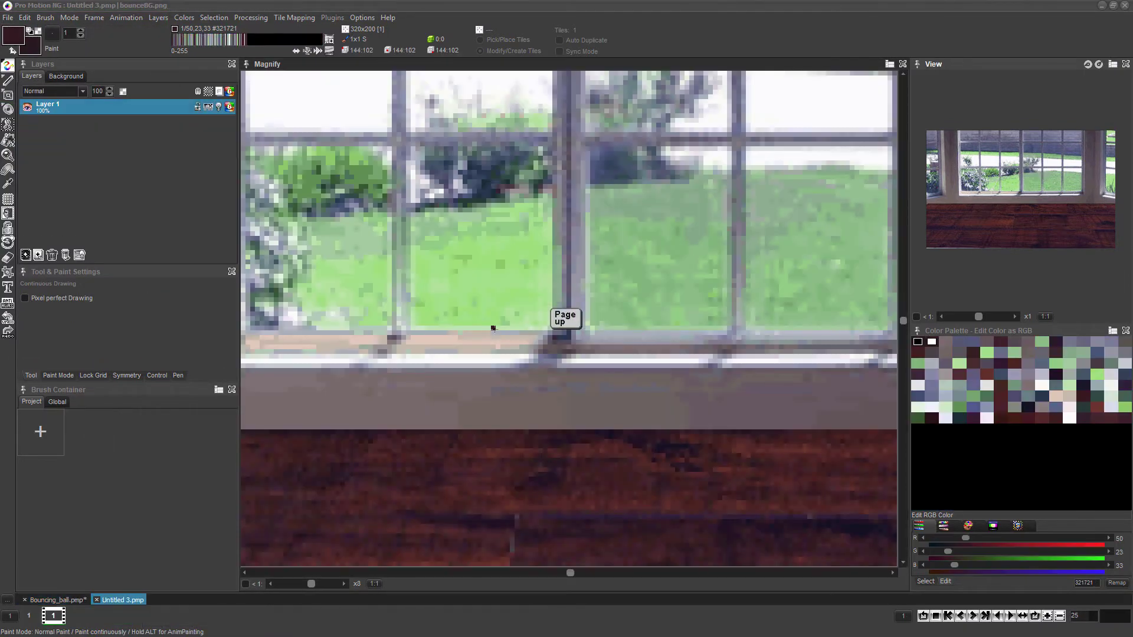
- Start saving the background image as a project, clearing the old file name
{"action": "key", "text": "Page_Up"}
{"action": "key", "text": "Page_Up"}
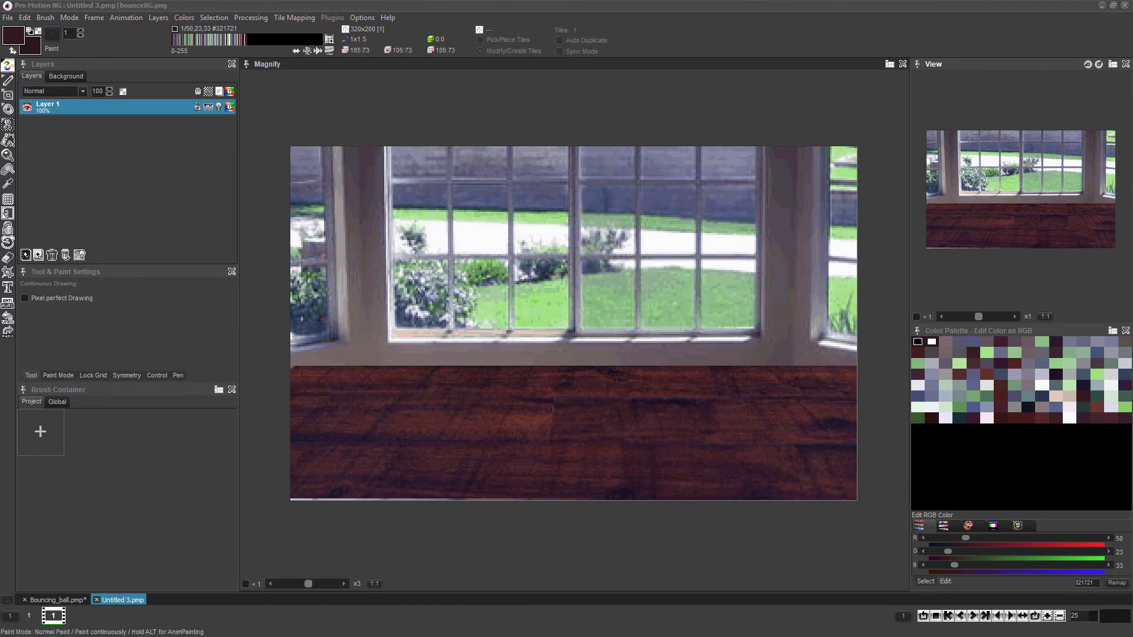
{"action": "left_click", "coordinate": [10, 19]}
{"action": "left_click", "coordinate": [54, 97]}
{"action": "key", "text": "Delete"}
- Save the background as the BouncingBackground project and review the Background layer's effect settings
{"action": "type", "text": "BouncingBackground.pmp"}
{"action": "left_click", "coordinate": [695, 345]}
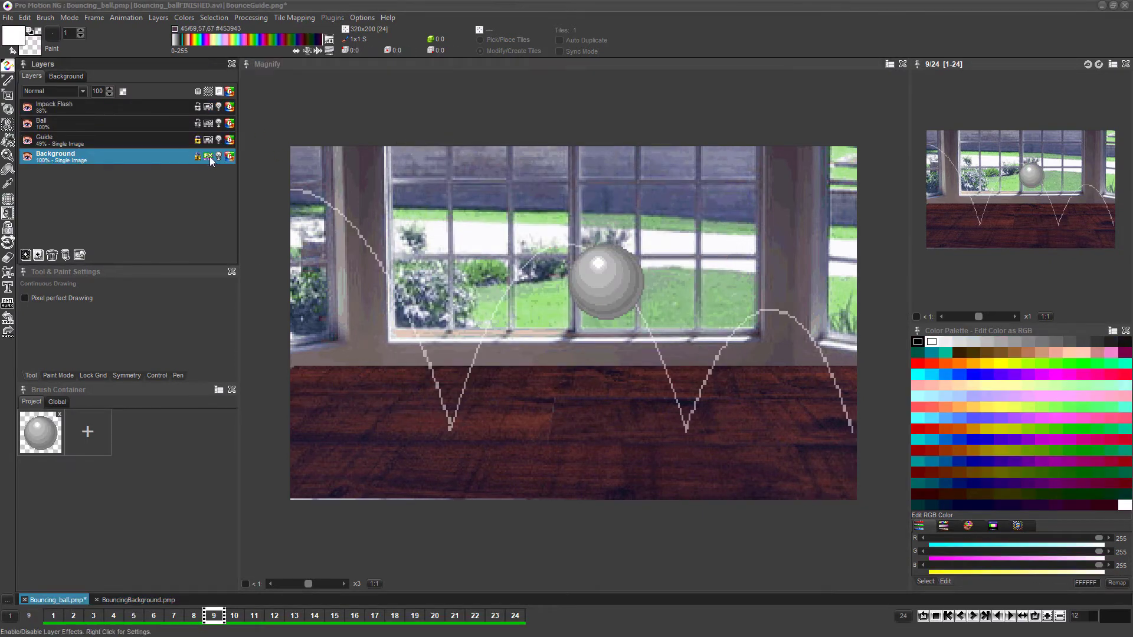
{"action": "left_click", "coordinate": [209, 156]}
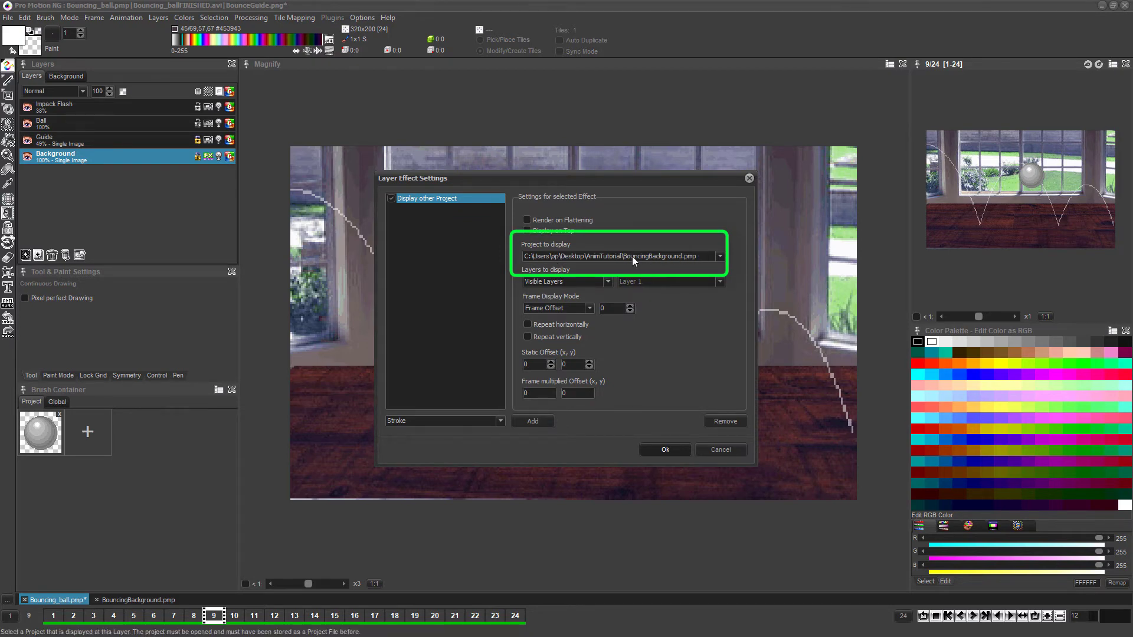
{"action": "left_click", "coordinate": [707, 446]}
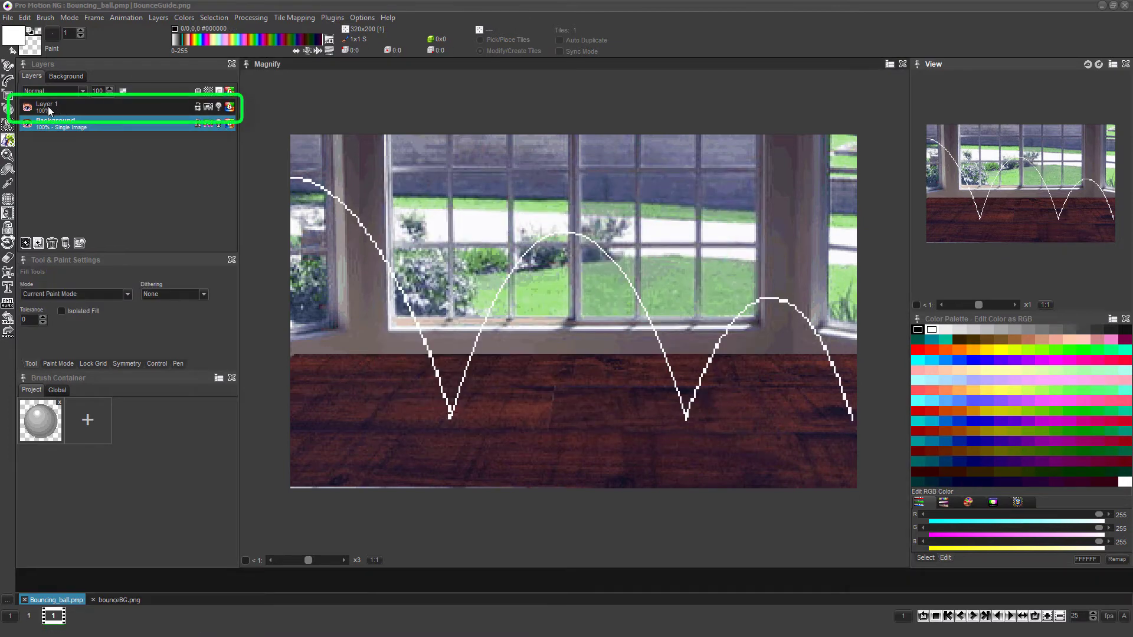
- Rename Layer 1 to Guide and lower its opacity to 49%
{"action": "double_click", "coordinate": [50, 111]}
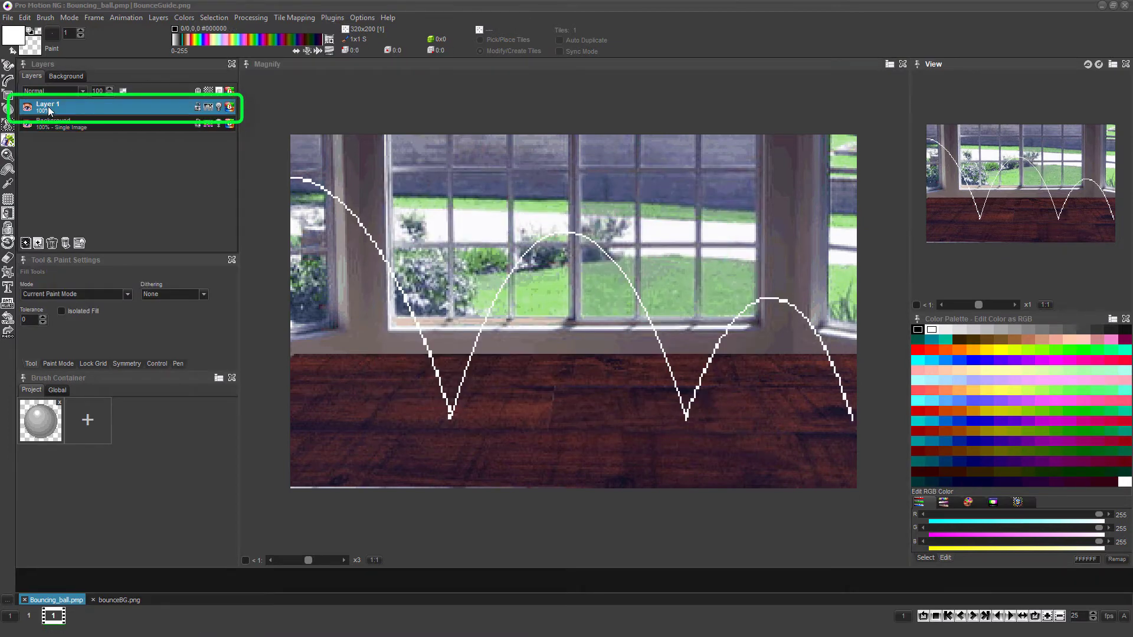
{"action": "type", "text": "Guide"}
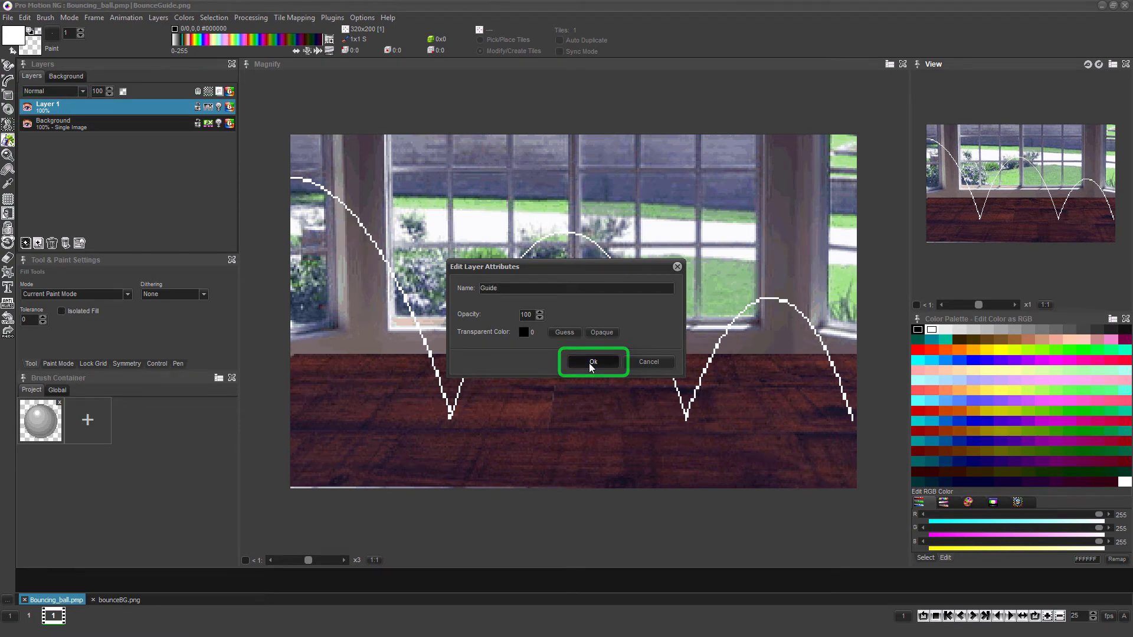
{"action": "left_click", "coordinate": [589, 362]}
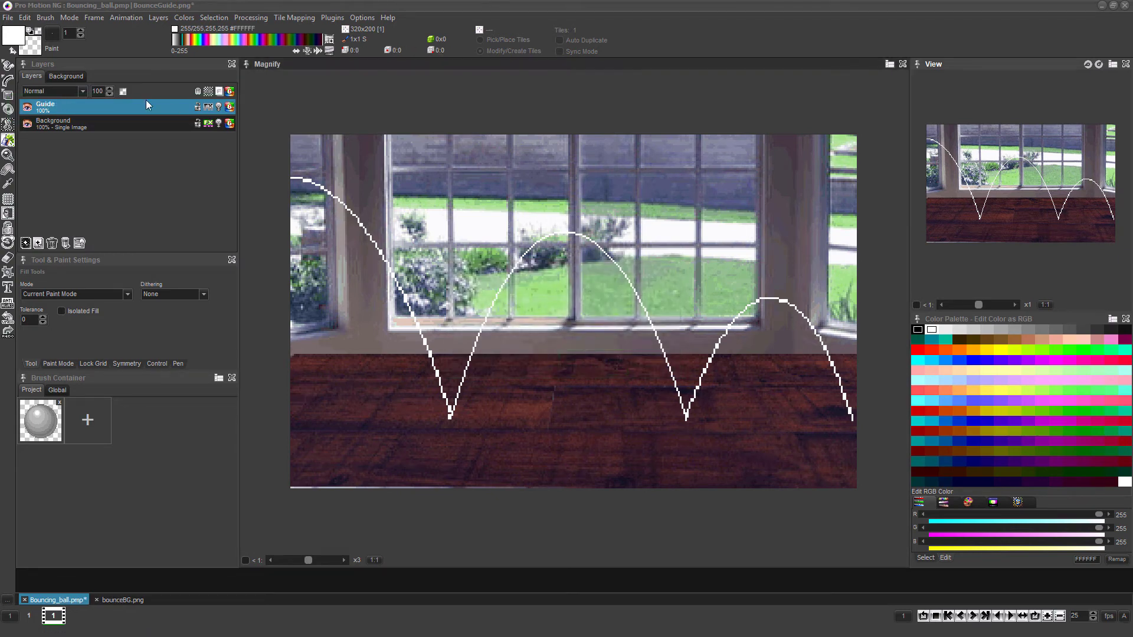
{"action": "left_click", "coordinate": [110, 92]}
{"action": "left_click_drag", "start_coordinate": [159, 105], "coordinate": [125, 104]}
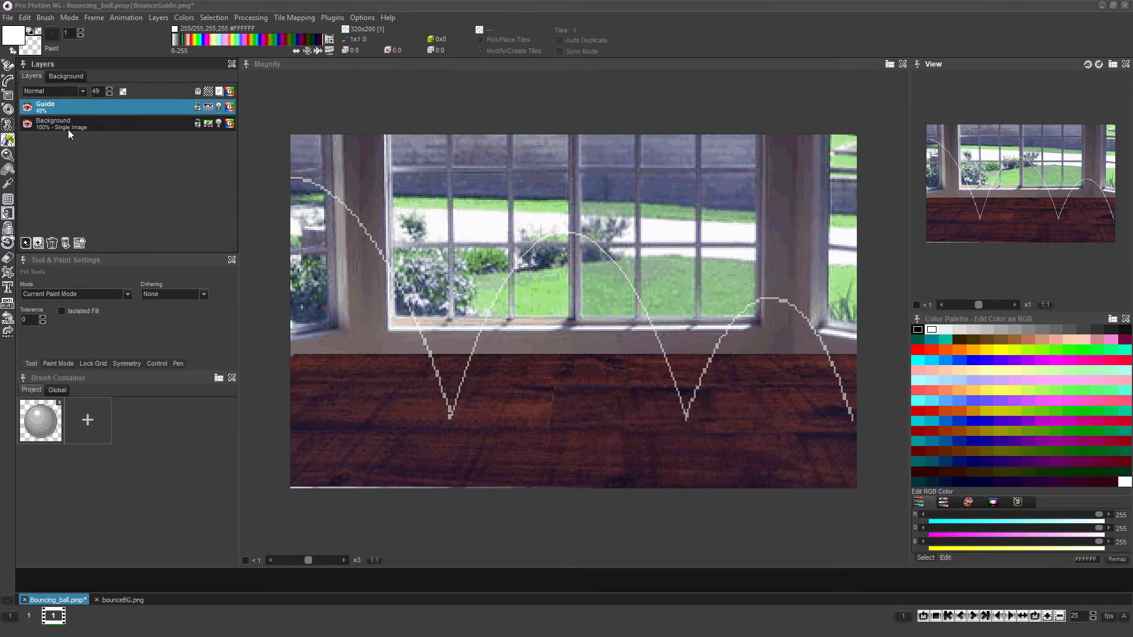
- Add a new animation layer named Ball and begin changing the number of frames
{"action": "left_click", "coordinate": [25, 243]}
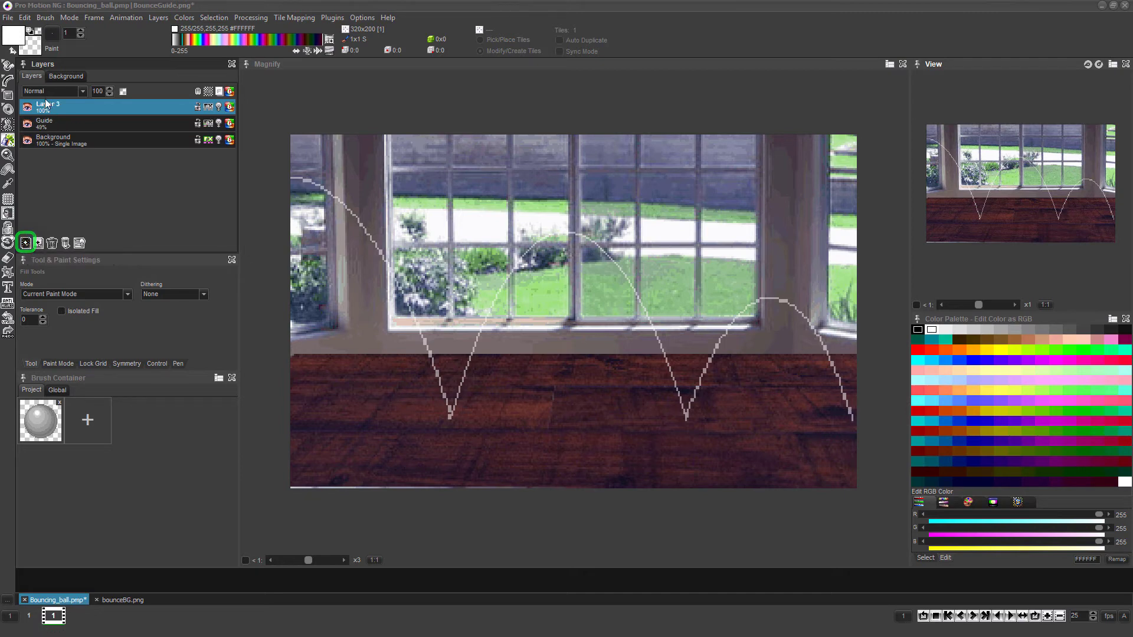
{"action": "double_click", "coordinate": [47, 105]}
{"action": "type", "text": "Ball"}
{"action": "key", "text": "Return"}
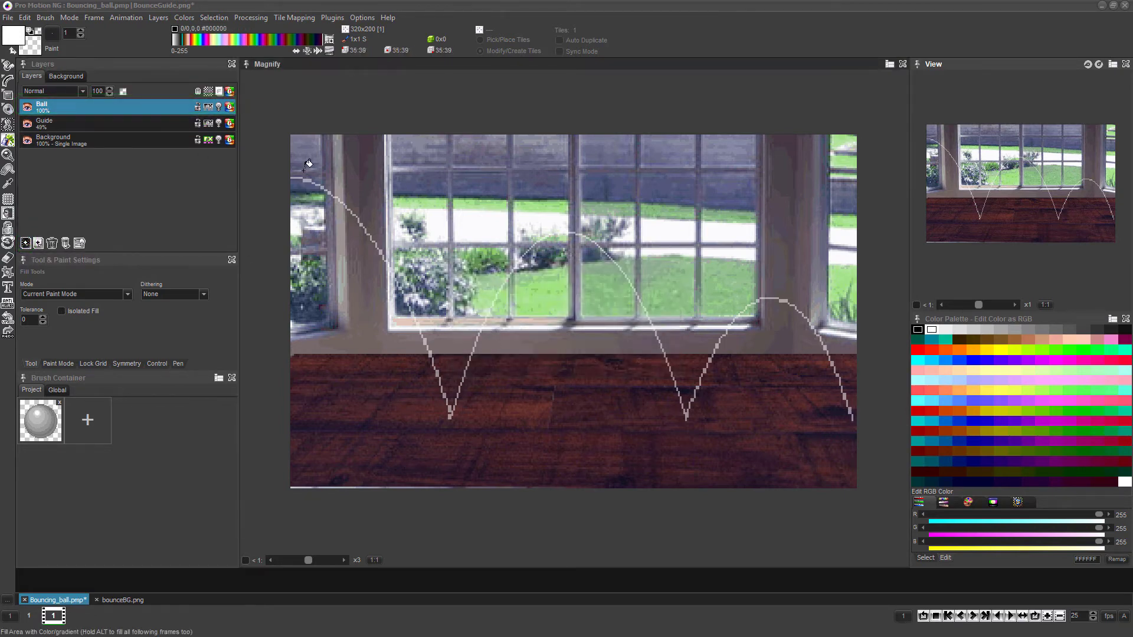
{"action": "left_click", "coordinate": [125, 17]}
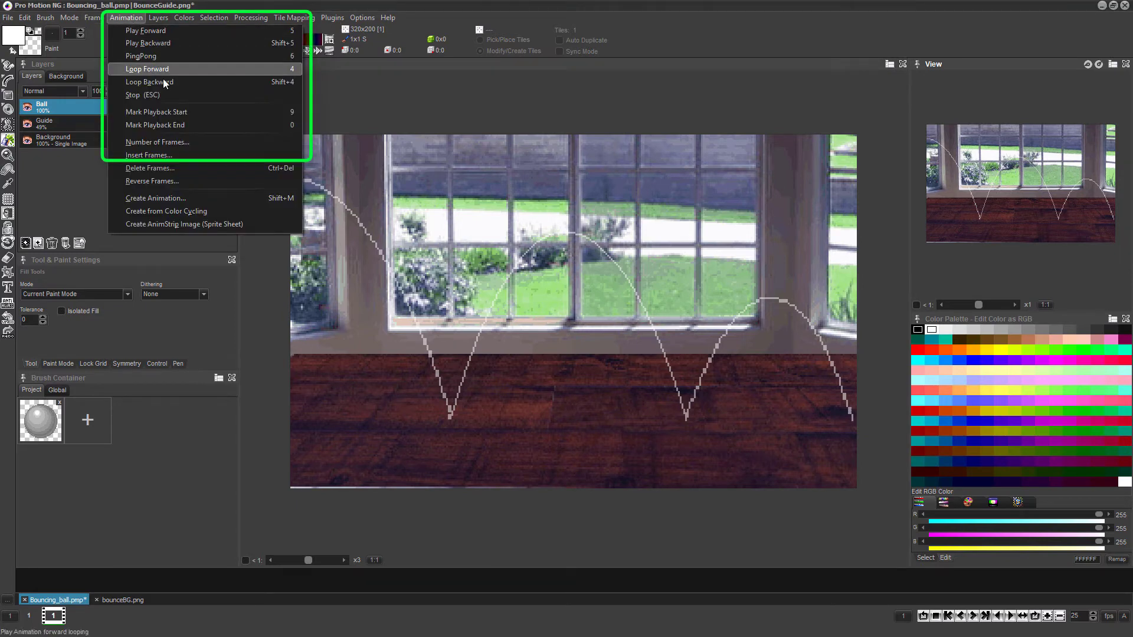
{"action": "left_click", "coordinate": [176, 141]}
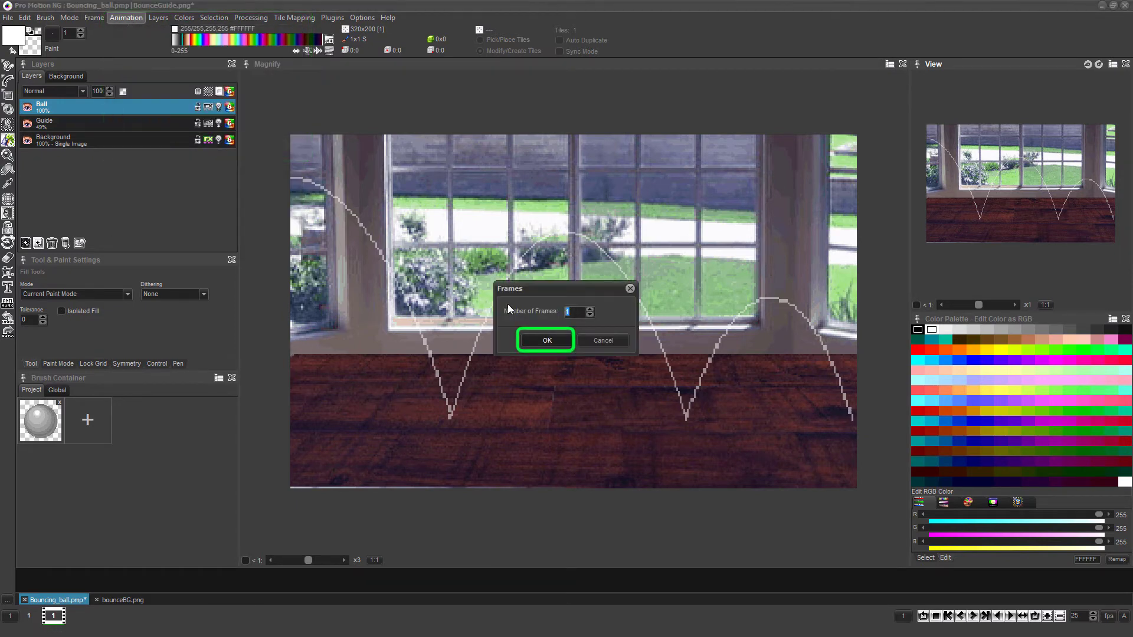
- Set the animation length to 24 frames
{"action": "type", "text": "24"}
{"action": "left_click", "coordinate": [553, 340]}
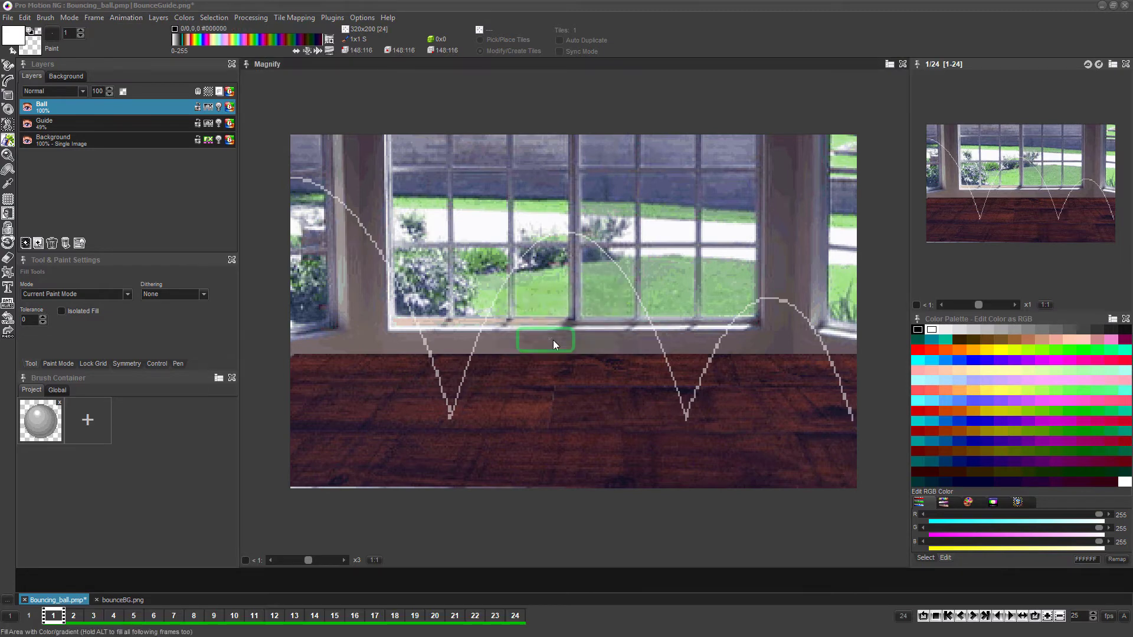
{"action": "key", "text": "Right"}
{"action": "key", "text": "Right"}
{"action": "key", "text": "Right"}
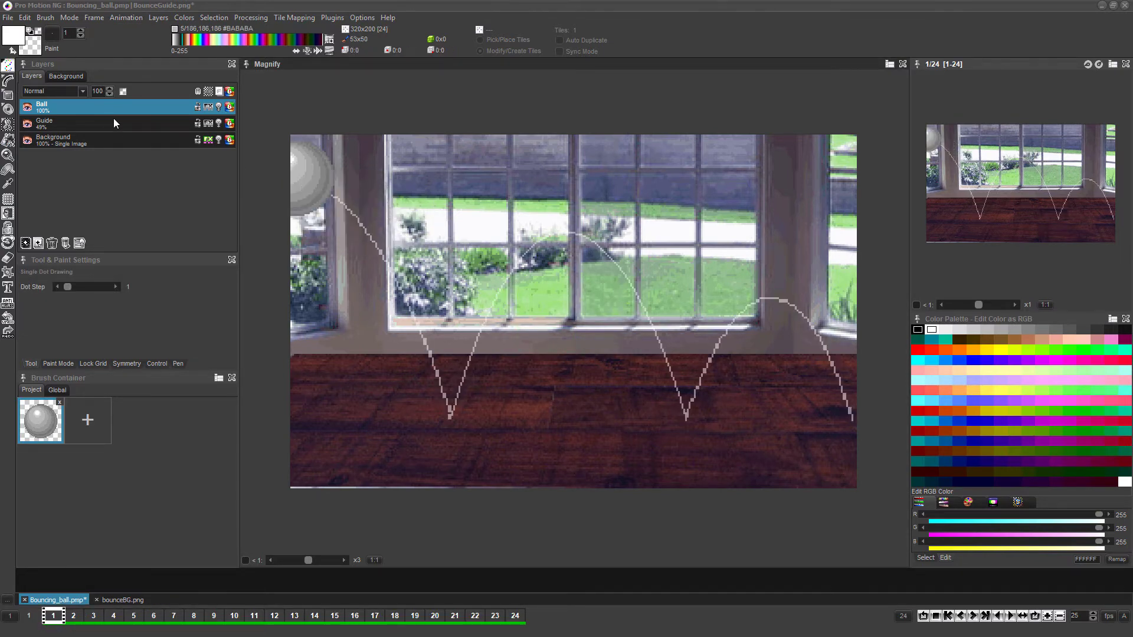
- Make the Guide layer a single image, select Ball, and lock the Guide and Background layers
{"action": "right_click", "coordinate": [90, 123]}
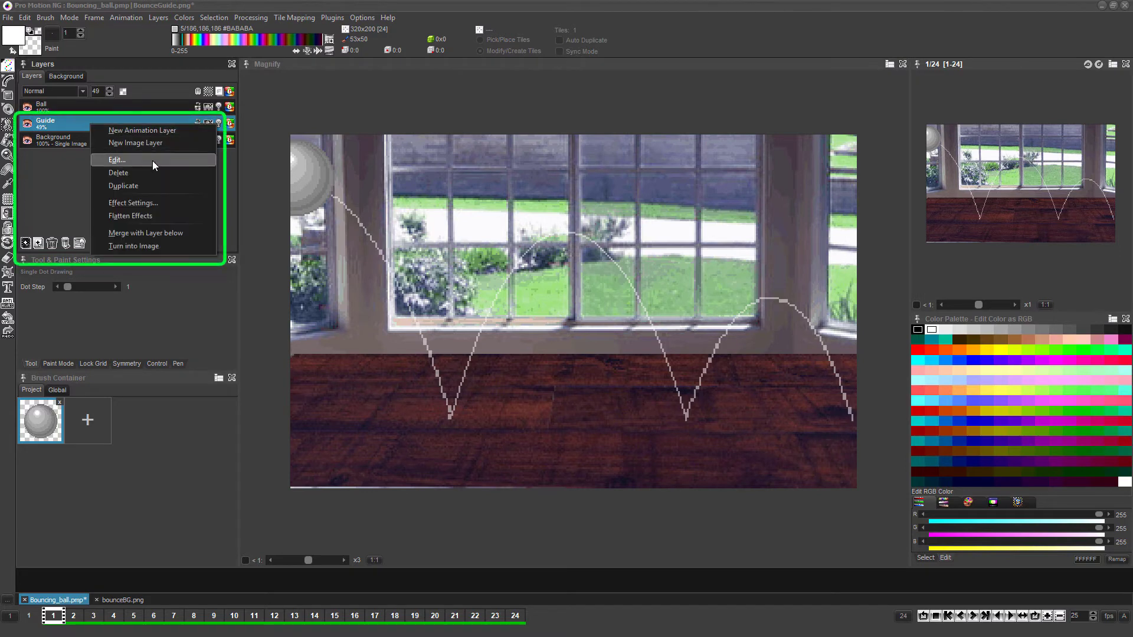
{"action": "left_click", "coordinate": [166, 246]}
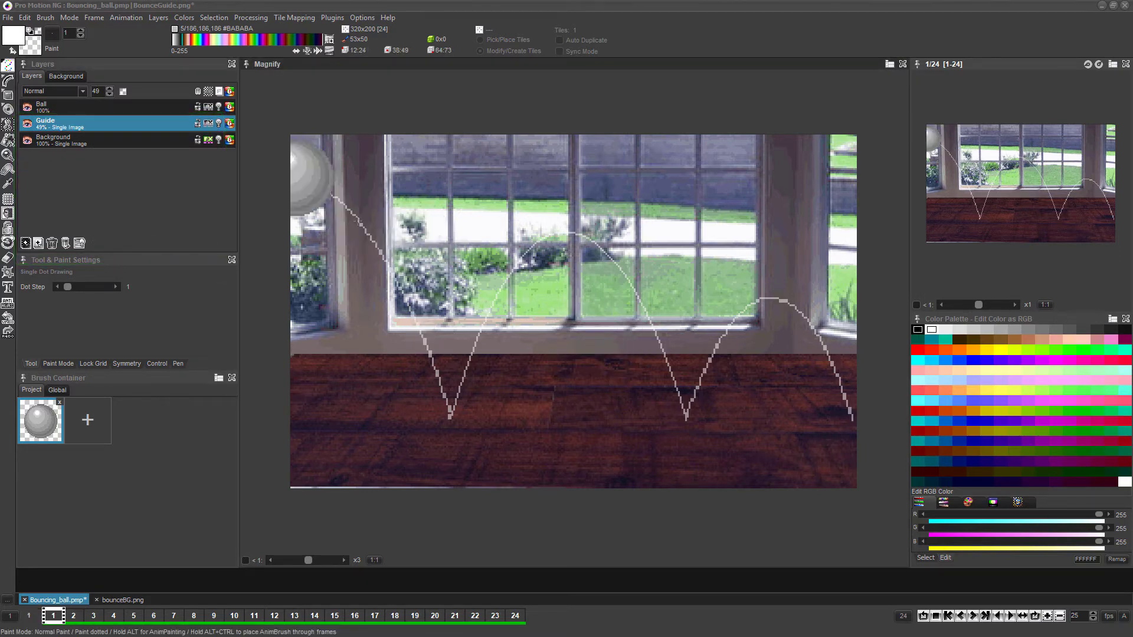
{"action": "key", "text": "period"}
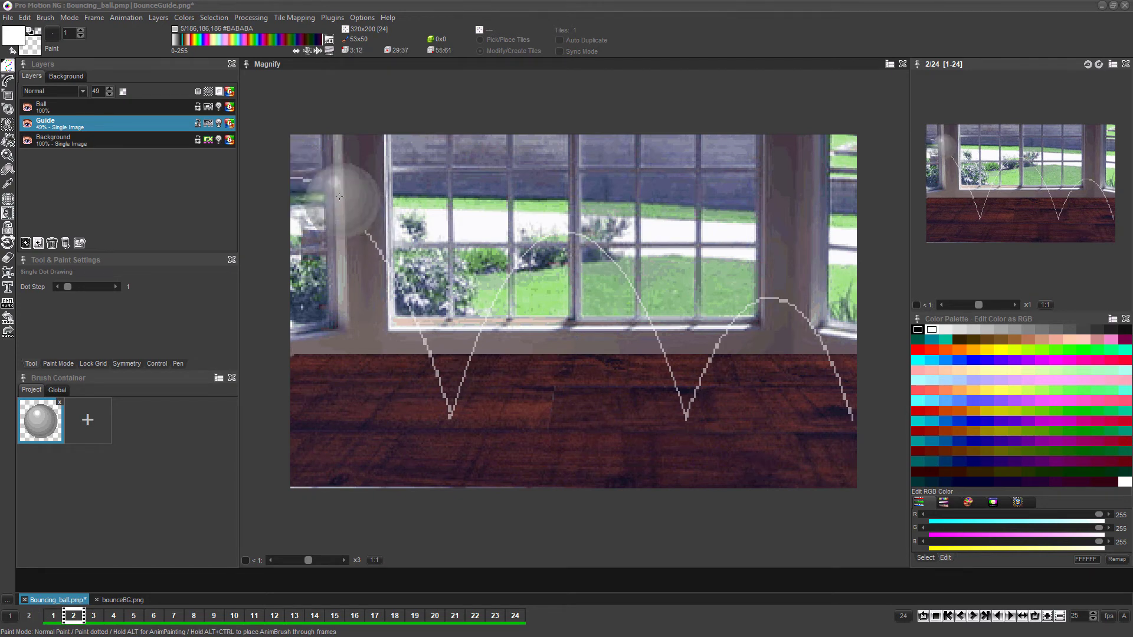
{"action": "left_click", "coordinate": [118, 107]}
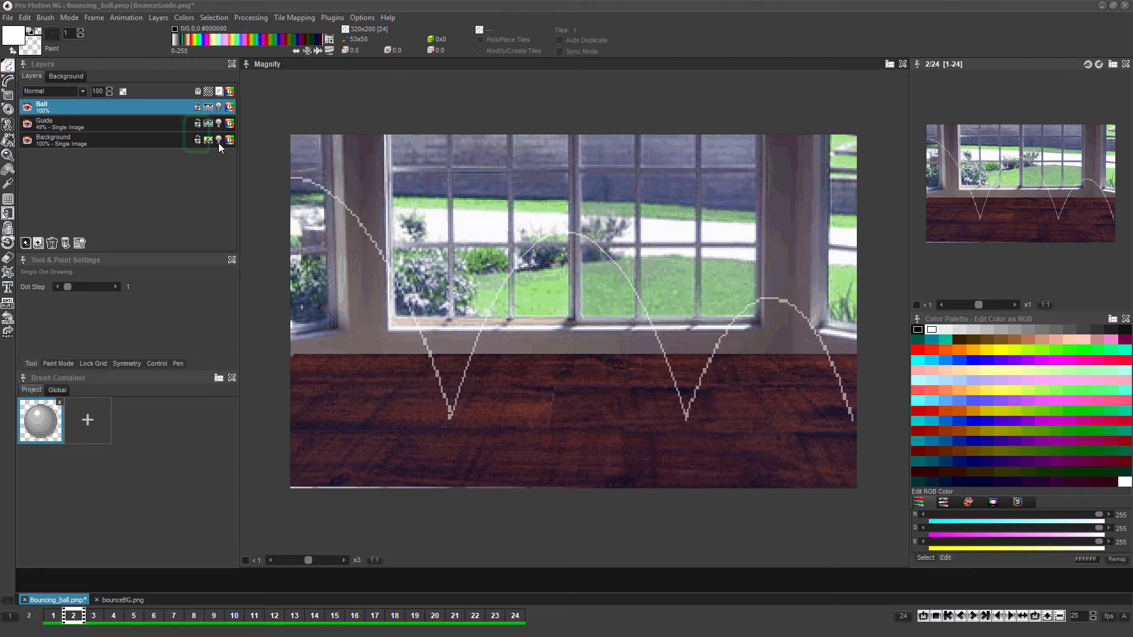
{"action": "left_click", "coordinate": [197, 123]}
{"action": "left_click", "coordinate": [196, 140]}
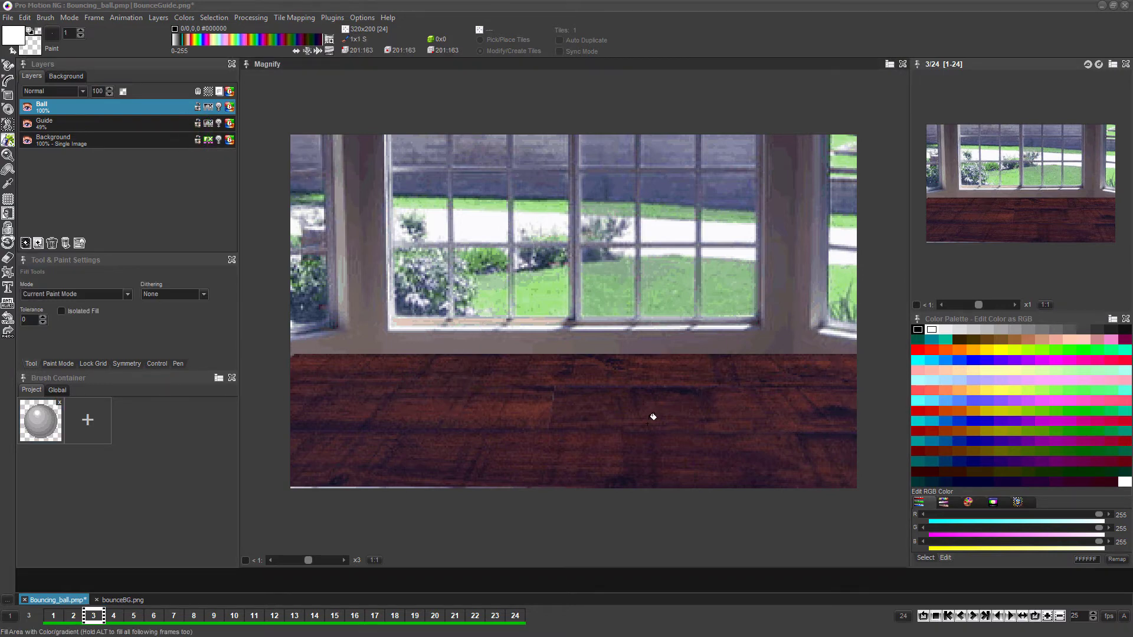
- Pick the ball as a single-dot brush and stamp it at the arc's start on frame 1
{"action": "key", "text": "Left"}
{"action": "key", "text": "Left"}
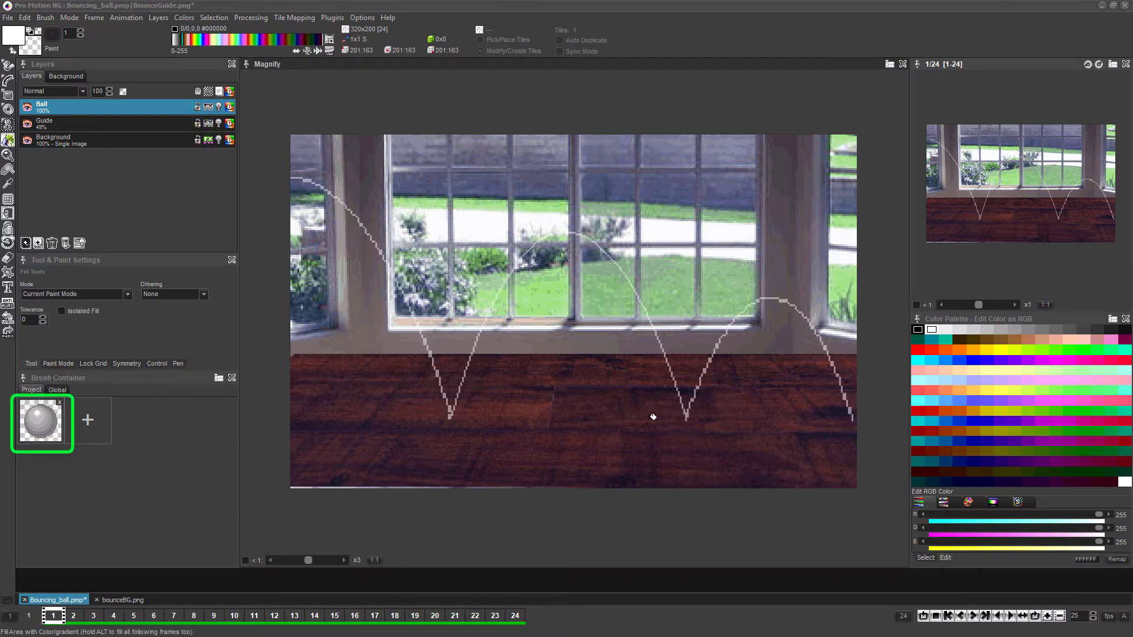
{"action": "left_click", "coordinate": [45, 422]}
{"action": "key", "text": "shift+1"}
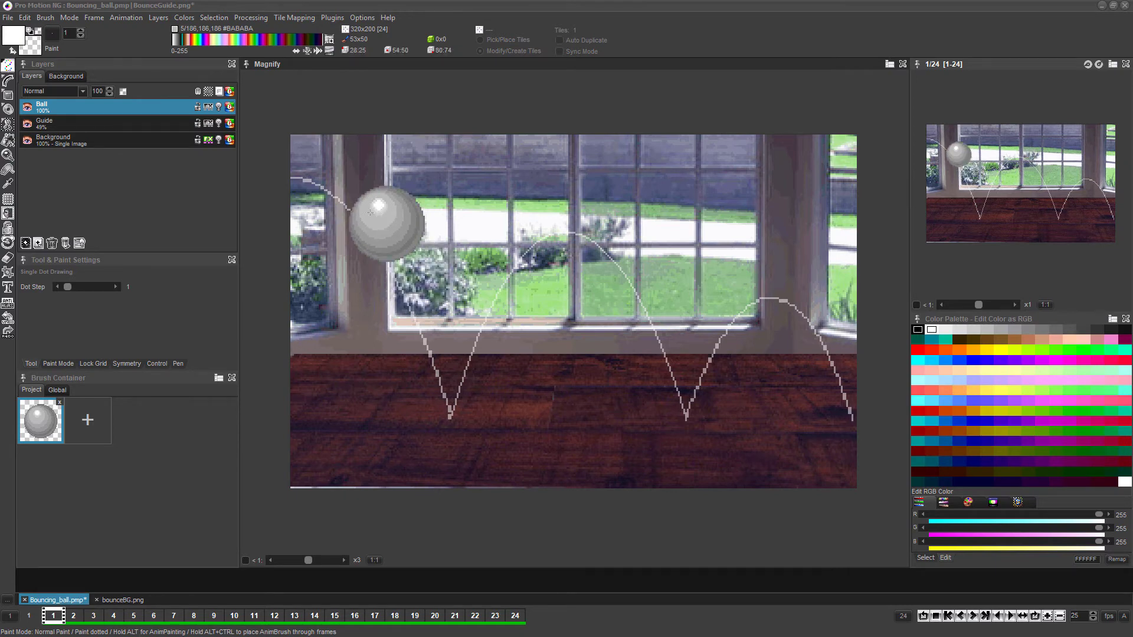
{"action": "left_click", "coordinate": [298, 178]}
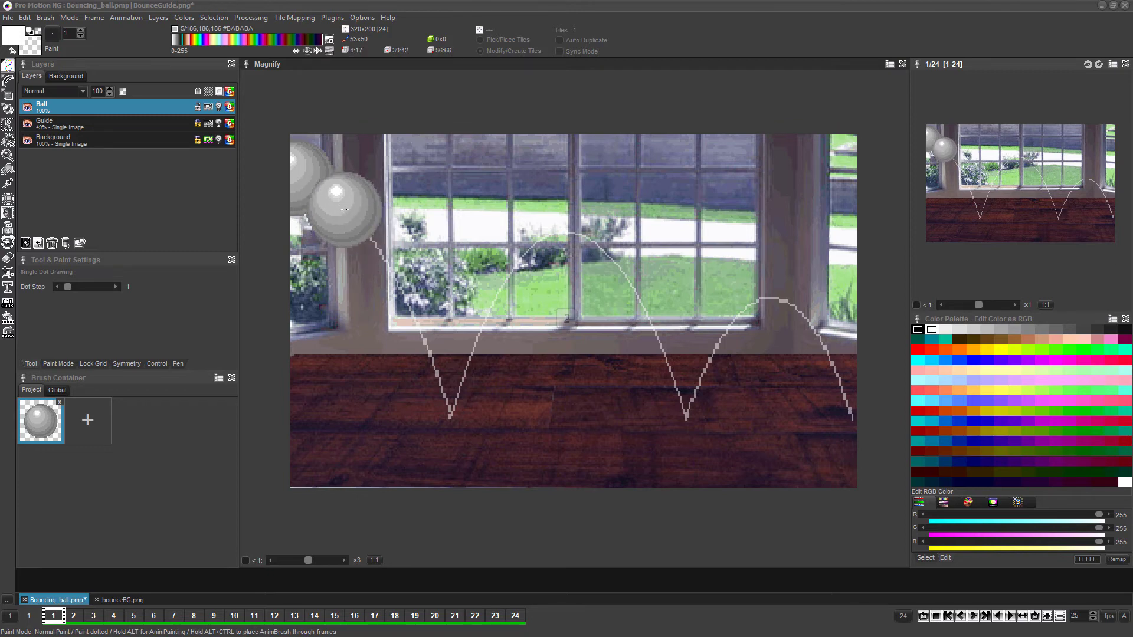
- Stamp the ball near the top-left on frame 2 and further down the arc on frame 3
{"action": "key", "text": "2"}
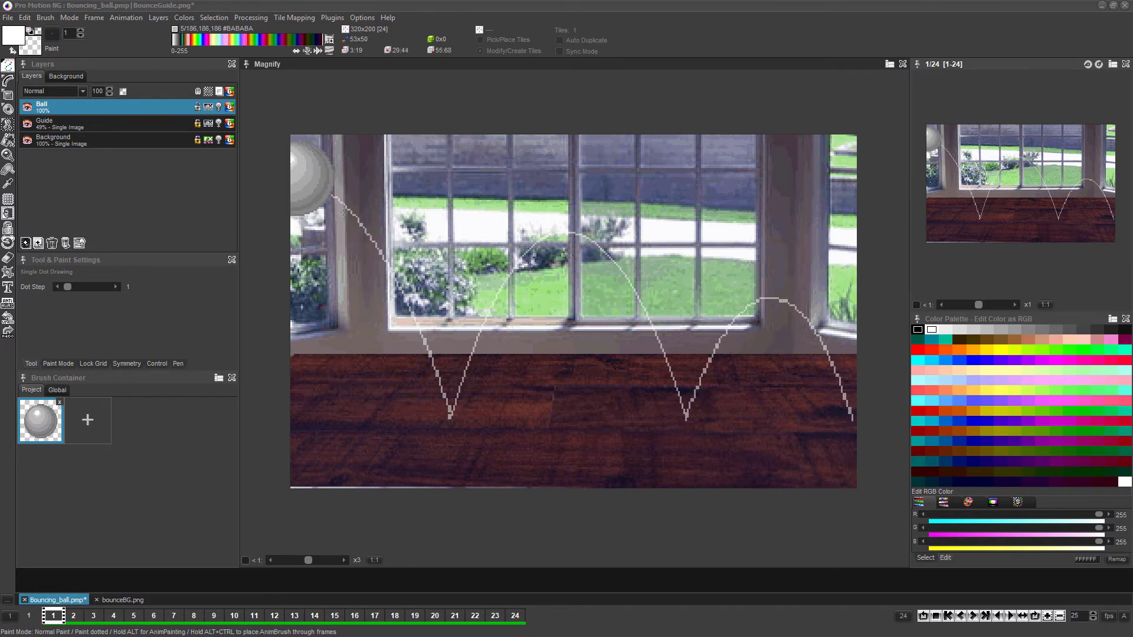
{"action": "left_click", "coordinate": [309, 177]}
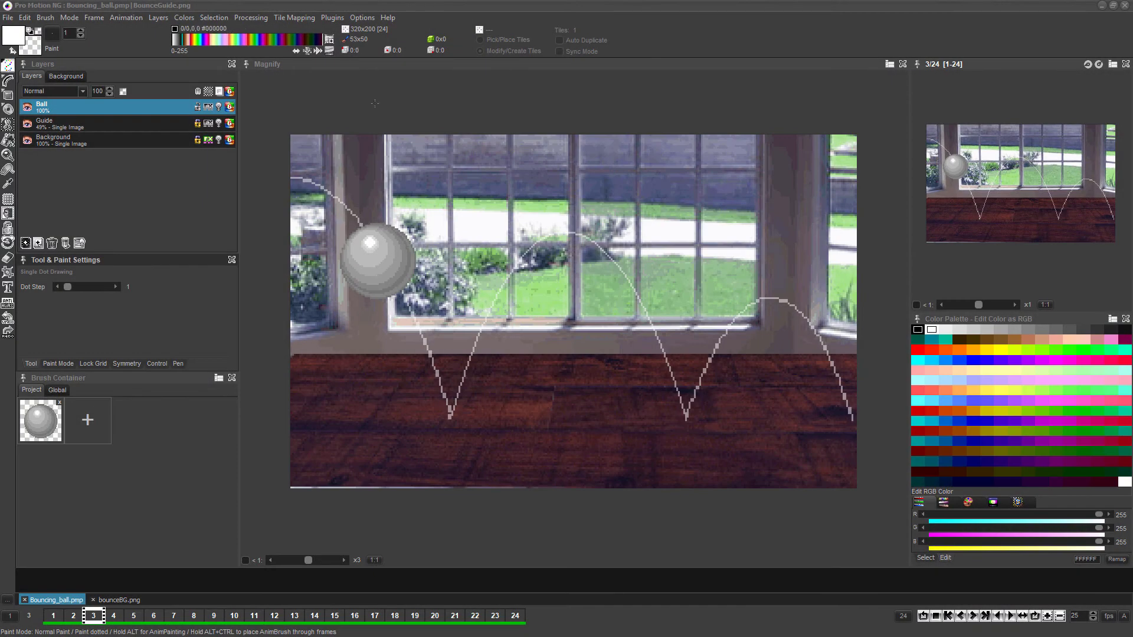
{"action": "key", "text": "1"}
{"action": "key", "text": "2"}
{"action": "key", "text": "1"}
{"action": "key", "text": "2"}
{"action": "key", "text": "1"}
{"action": "key", "text": "2"}
{"action": "key", "text": "2"}
{"action": "key", "text": "1"}
{"action": "key", "text": "1"}
{"action": "key", "text": "1"}
{"action": "key", "text": "2"}
{"action": "key", "text": "2"}
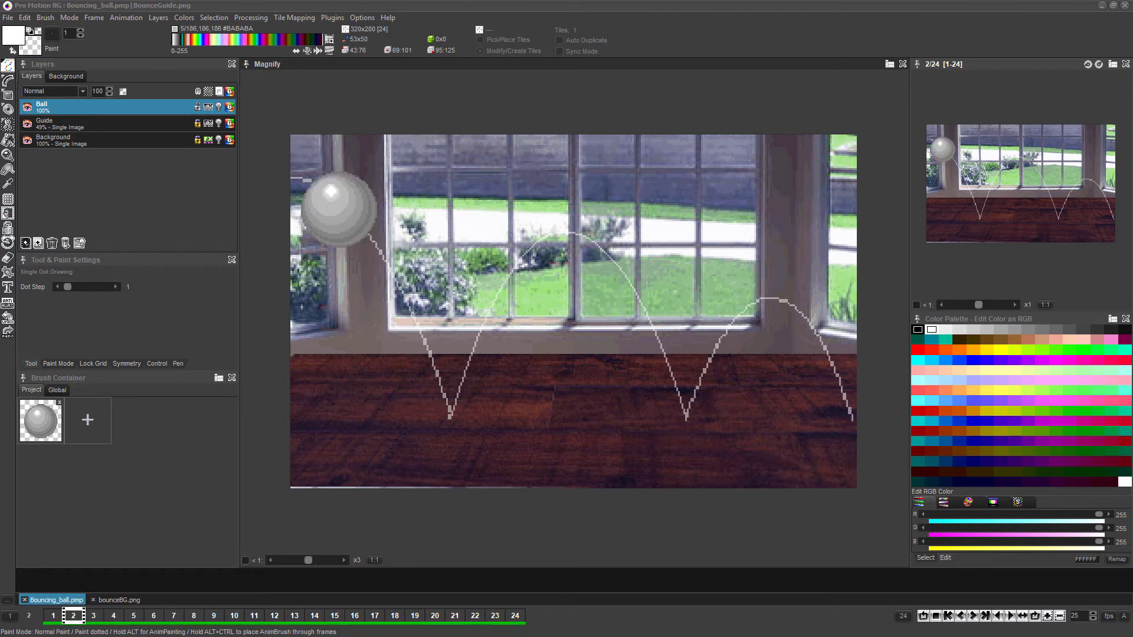
{"action": "left_click", "coordinate": [411, 311]}
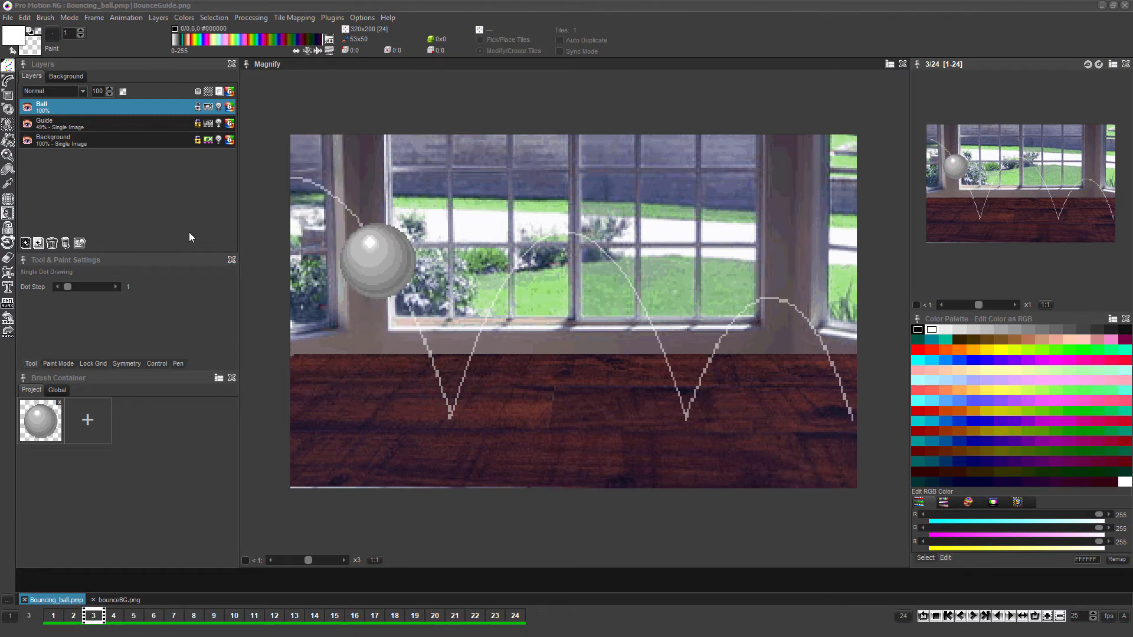
- Show previous frames as faint light-table ghosts and enable onion skinning on the Ball layer
{"action": "left_click", "coordinate": [79, 243]}
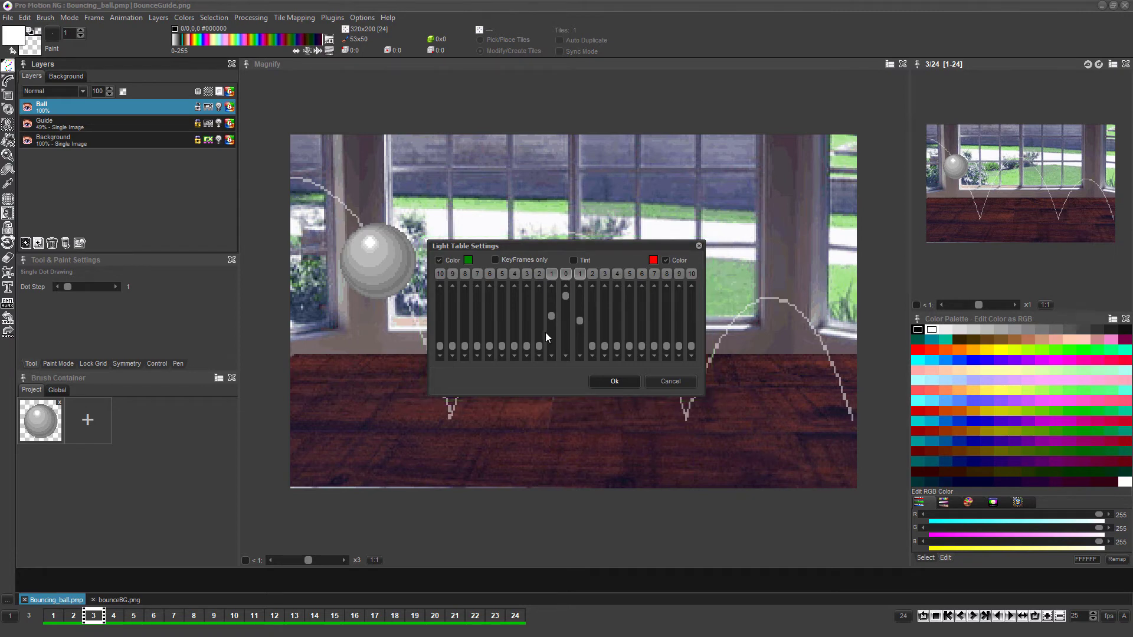
{"action": "left_click_drag", "start_coordinate": [540, 341], "coordinate": [525, 335]}
{"action": "left_click", "coordinate": [614, 381]}
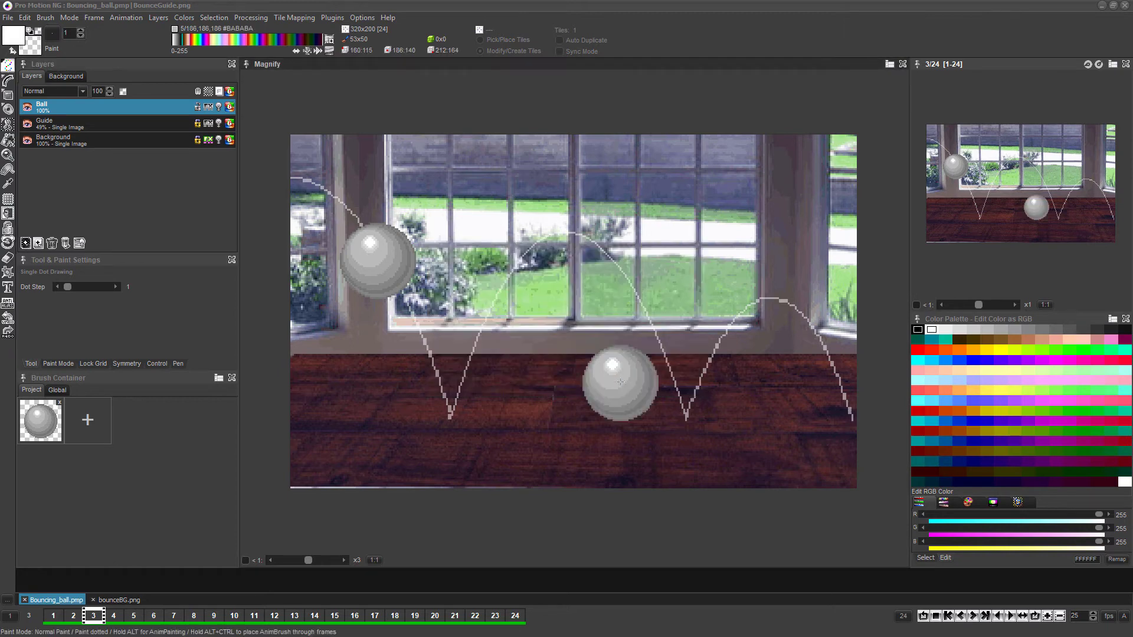
{"action": "left_click", "coordinate": [219, 107]}
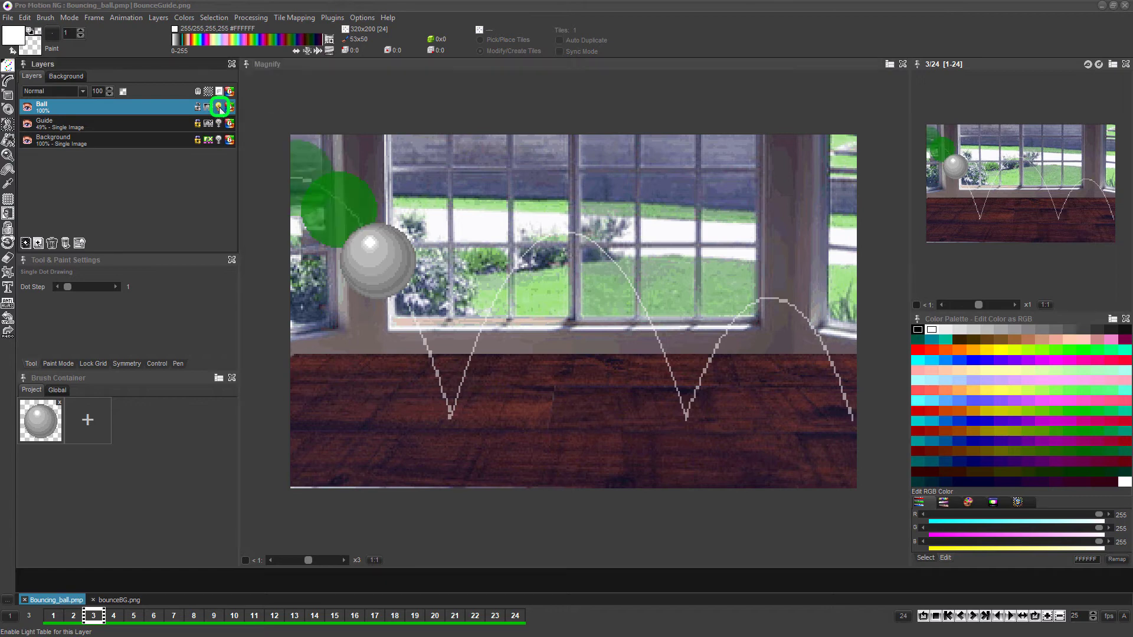
{"action": "key", "text": "Left"}
{"action": "key", "text": "Left"}
{"action": "key", "text": "Right"}
{"action": "key", "text": "Right"}
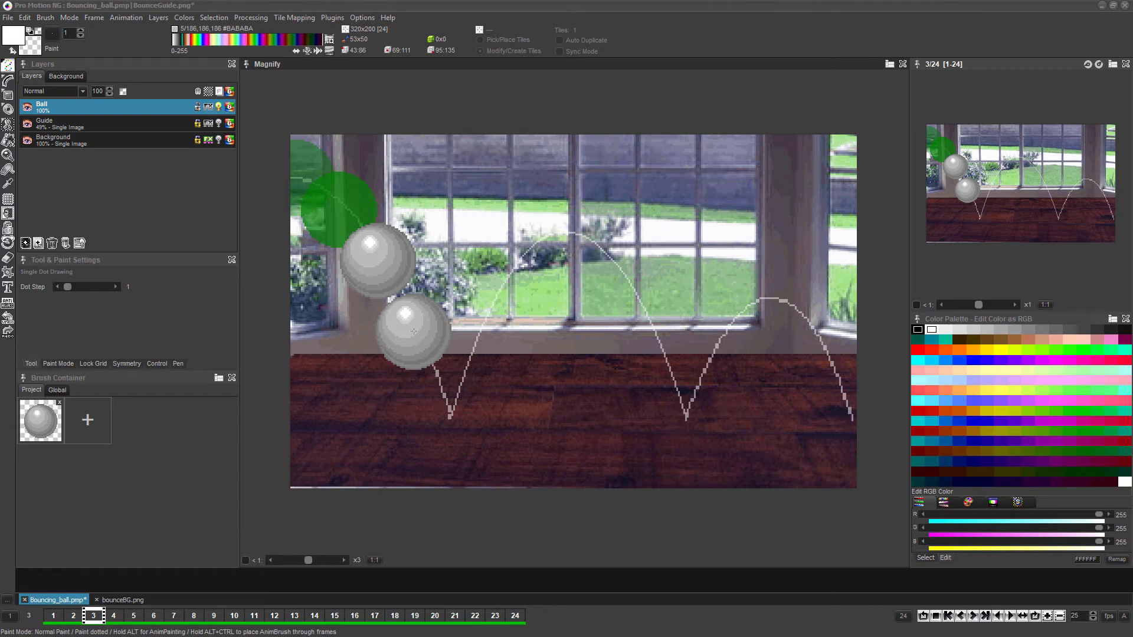
- Stamp the ball near the floor on frame 4 and check the arc
{"action": "key", "text": "Right"}
{"action": "left_click", "coordinate": [414, 330]}
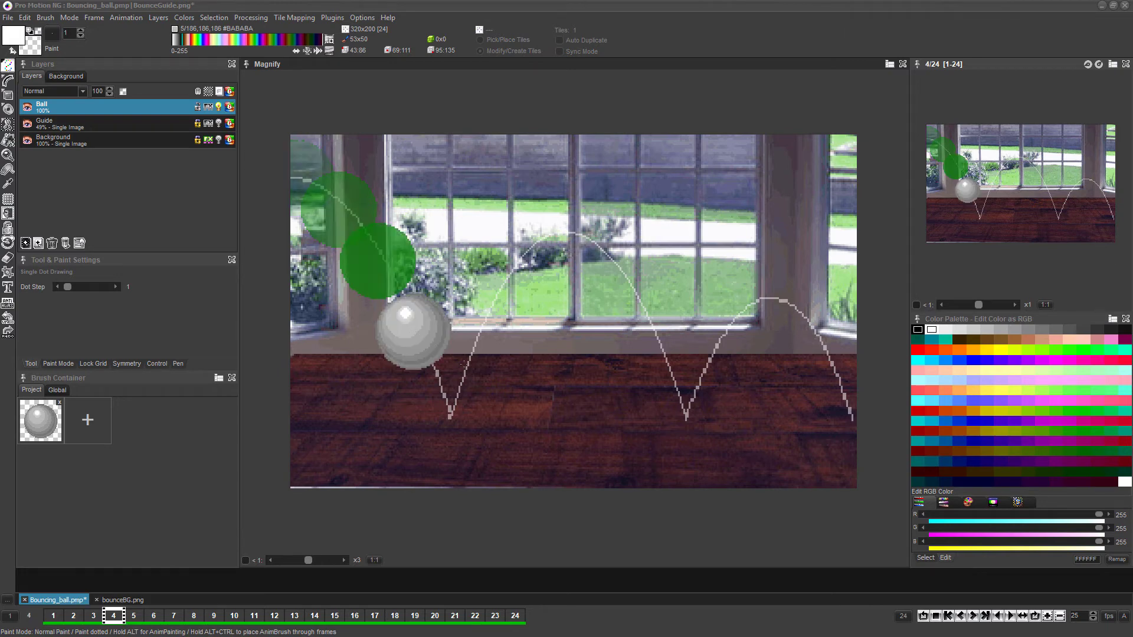
{"action": "key", "text": "Left"}
{"action": "key", "text": "Left"}
{"action": "key", "text": "Left"}
{"action": "key", "text": "Left"}
{"action": "key", "text": "Right"}
{"action": "key", "text": "Right"}
{"action": "key", "text": "Right"}
{"action": "key", "text": "Right"}
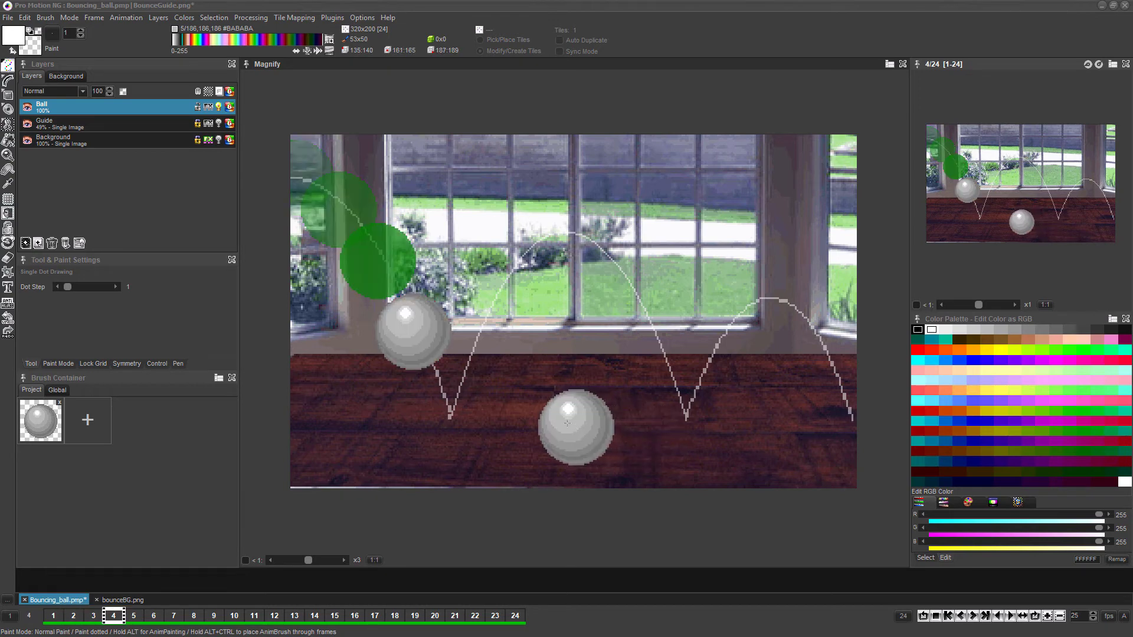
{"action": "key", "text": "Right"}
{"action": "key", "text": "Left"}
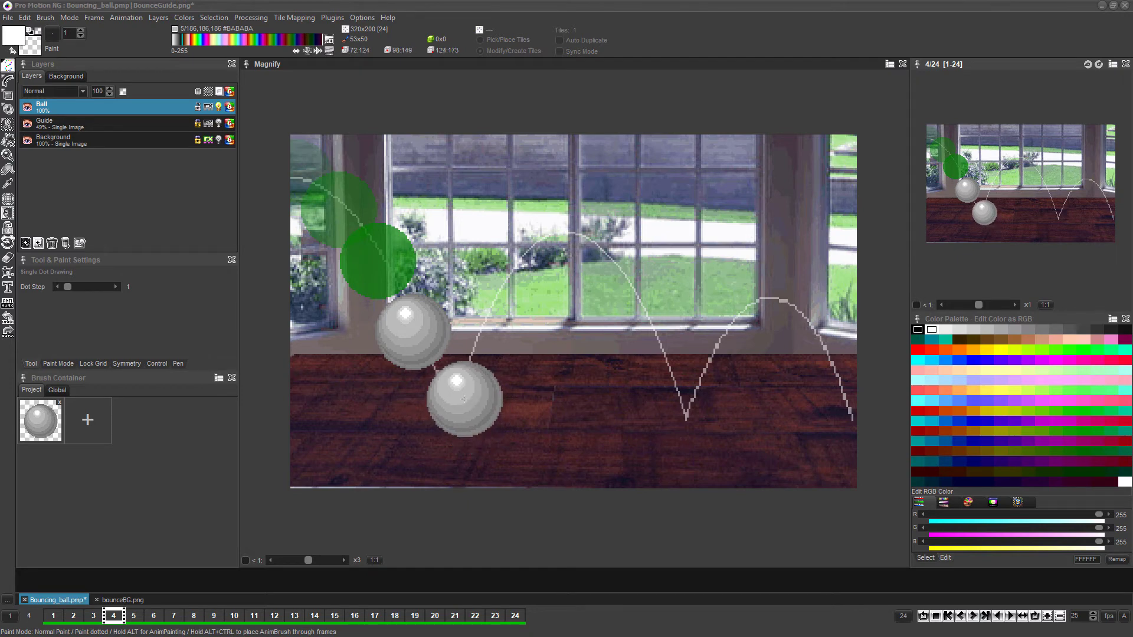
- Resize the ball brush wider and flatter into a squashed shape with Shift+Z
{"action": "key", "text": "shift+z"}
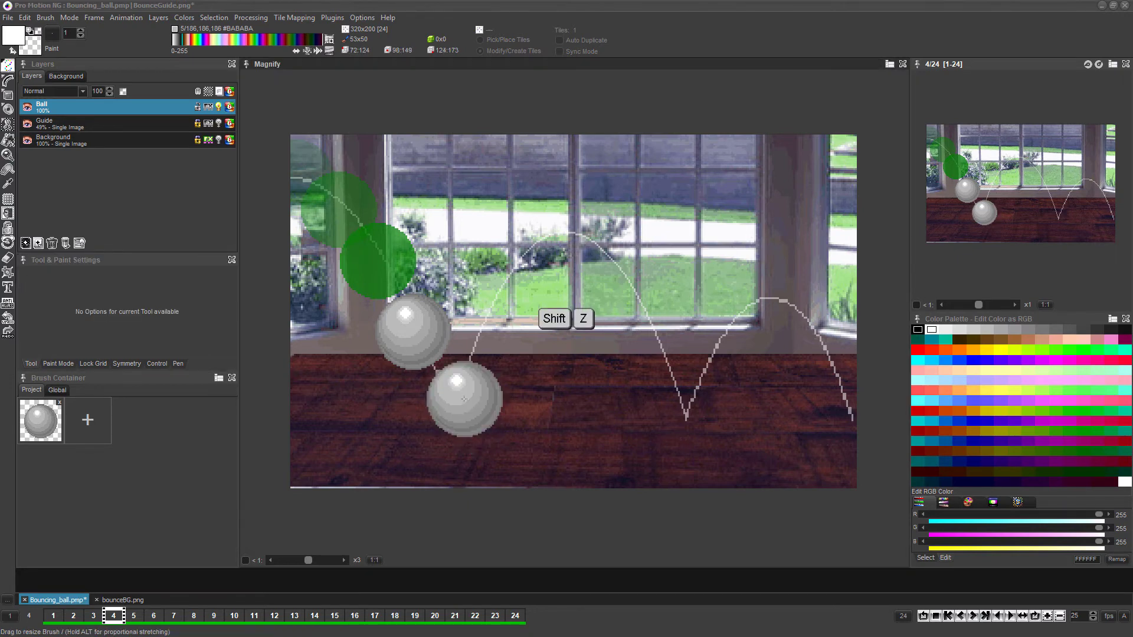
{"action": "left_click_drag", "start_coordinate": [464, 398], "coordinate": [512, 419]}
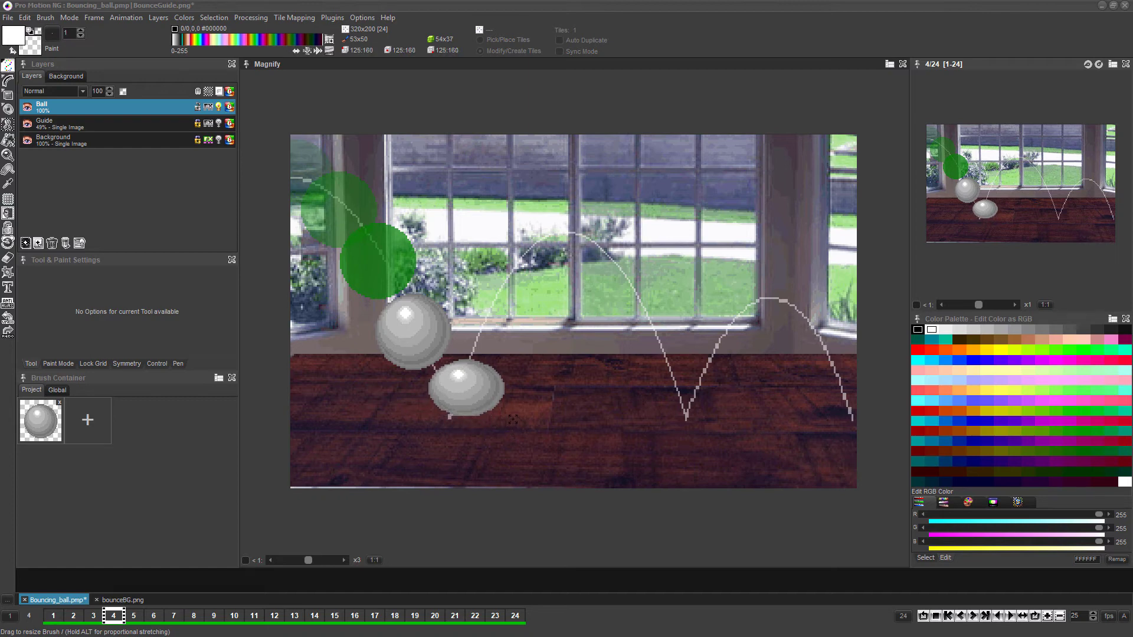
{"action": "left_click_drag", "start_coordinate": [513, 417], "coordinate": [512, 416]}
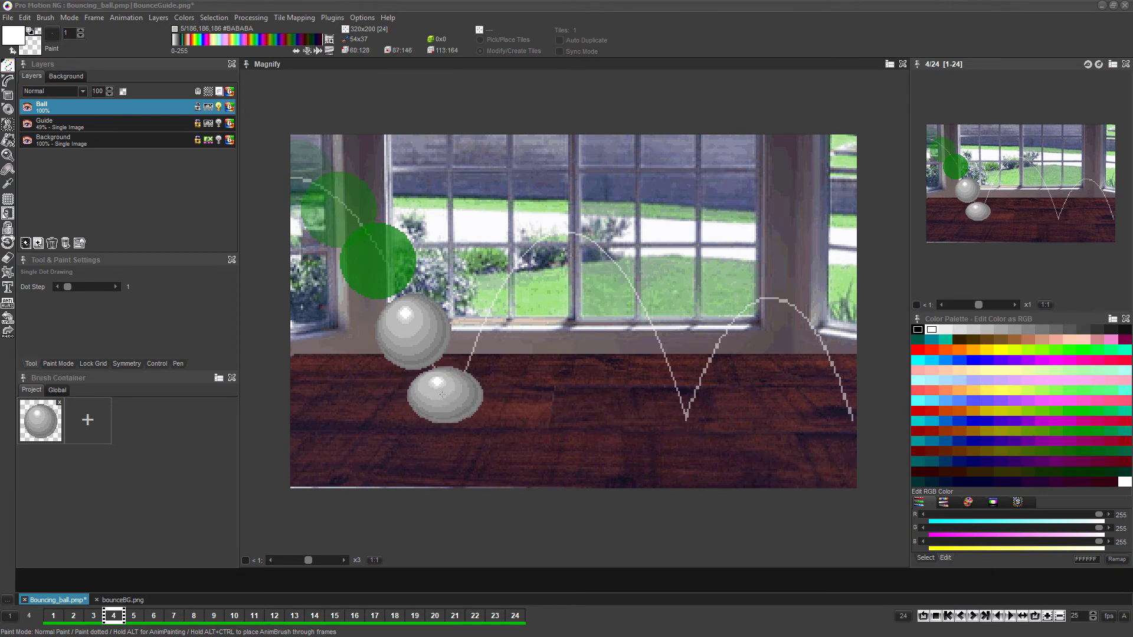
{"action": "key", "text": "period"}
{"action": "key", "text": "period"}
- Stamp the squashed ball on frame 5, restore the round brush, and hide the Guide layer
{"action": "left_click", "coordinate": [429, 390]}
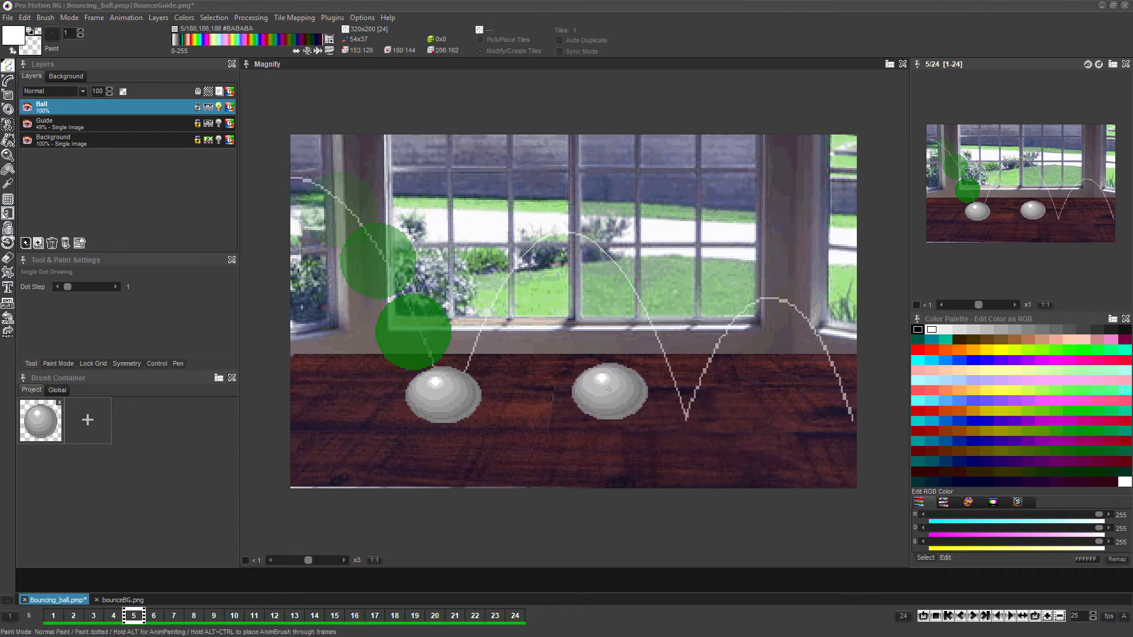
{"action": "key", "text": "shift+b"}
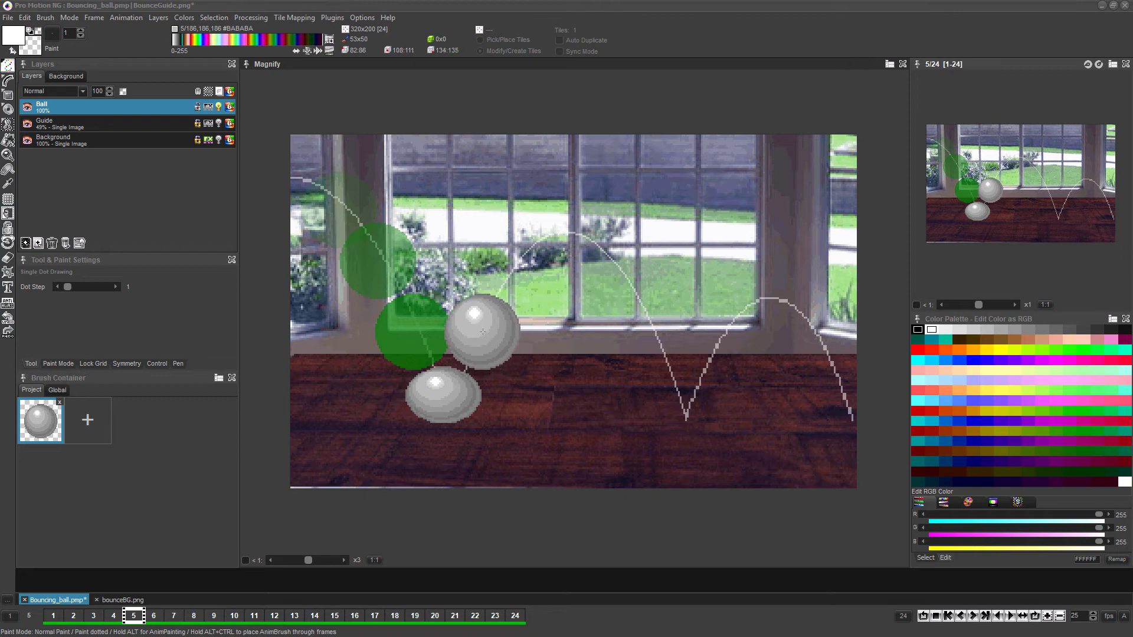
{"action": "key", "text": "Right"}
{"action": "key", "text": "Right"}
{"action": "key", "text": "Right"}
{"action": "key", "text": "Right"}
{"action": "key", "text": "Right"}
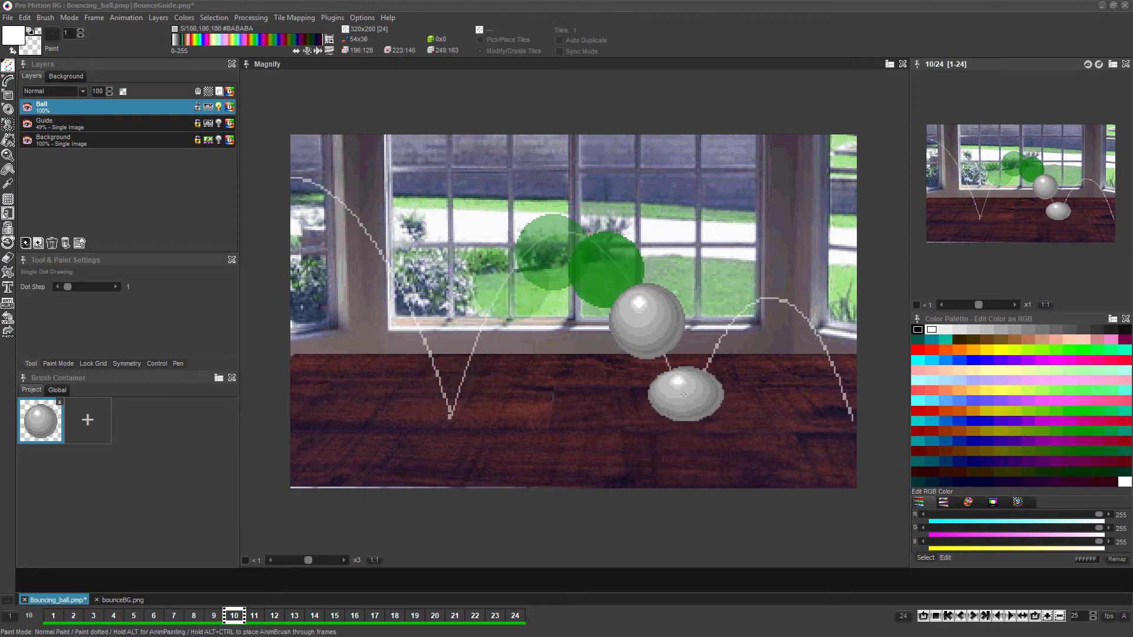
{"action": "key", "text": "Return"}
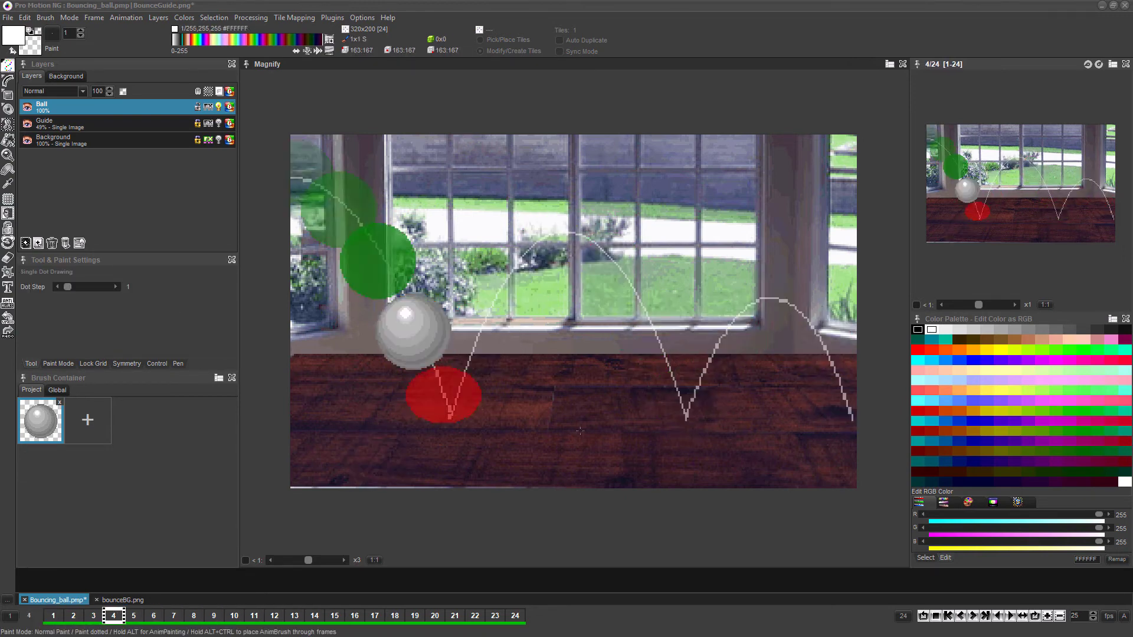
{"action": "left_click", "coordinate": [27, 123]}
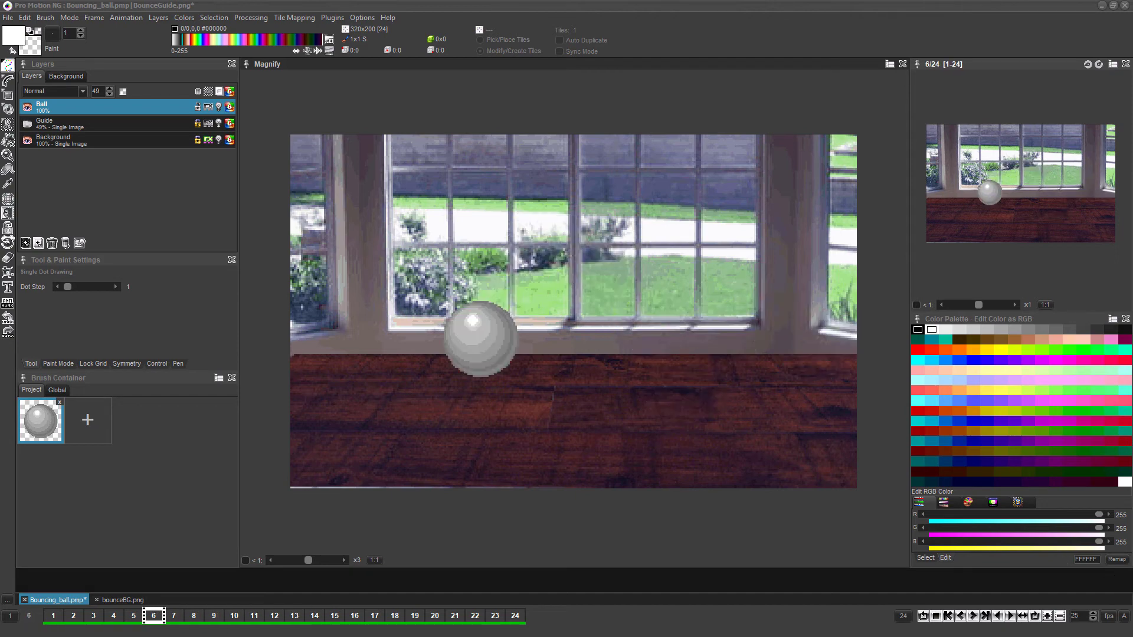
- Enter 12 in Frames/s so all 24 frames play at 83 ms each
{"action": "left_click", "coordinate": [1109, 617]}
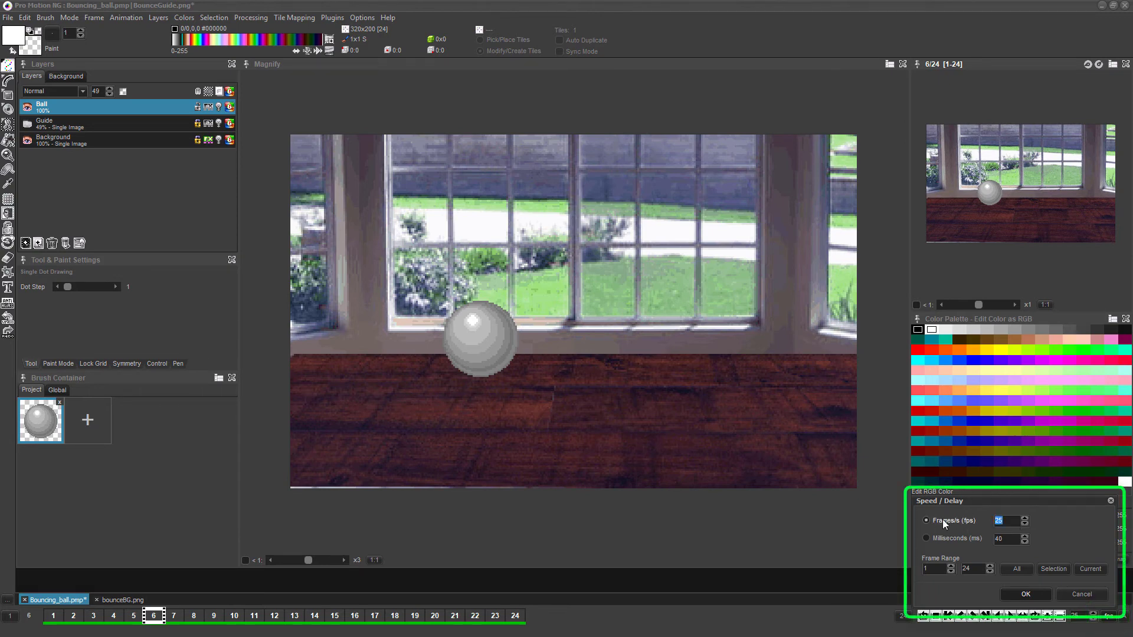
{"action": "type", "text": "12"}
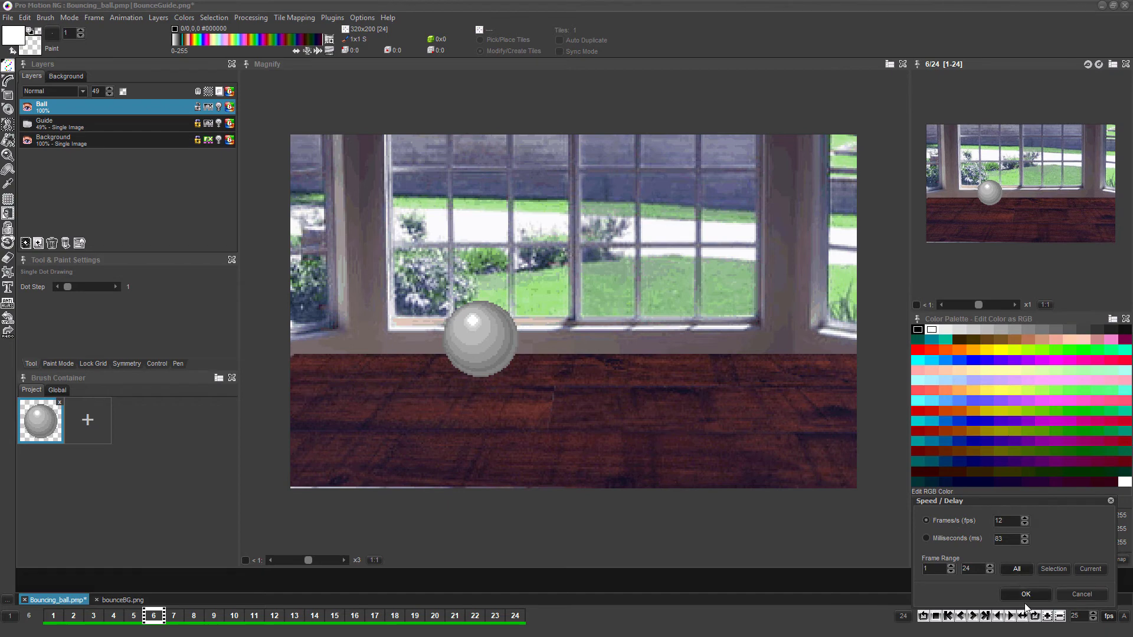
{"action": "left_click", "coordinate": [1025, 595]}
- Preview the bounce animation, then return to frame 3
{"action": "key", "text": "Return"}
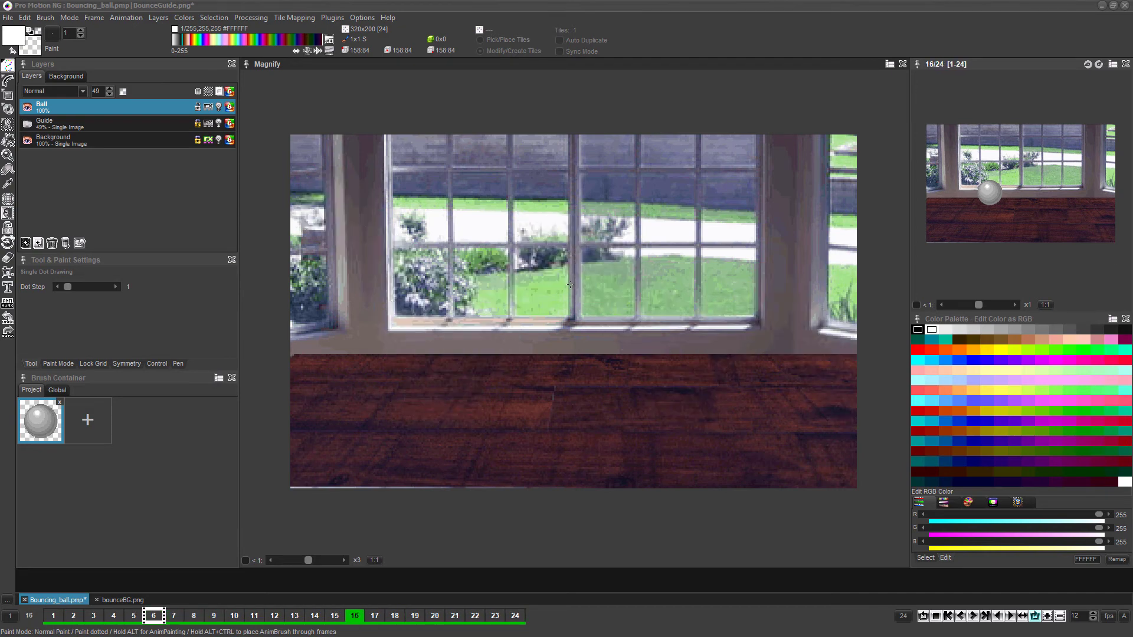
{"action": "key", "text": "Escape"}
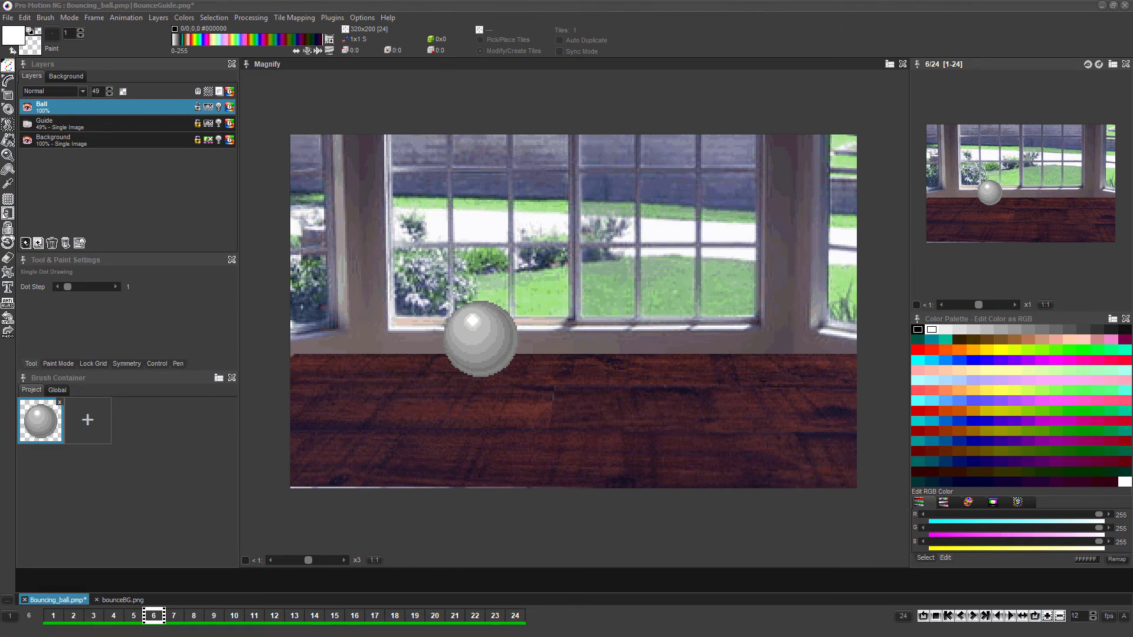
{"action": "key", "text": "ctrl+z"}
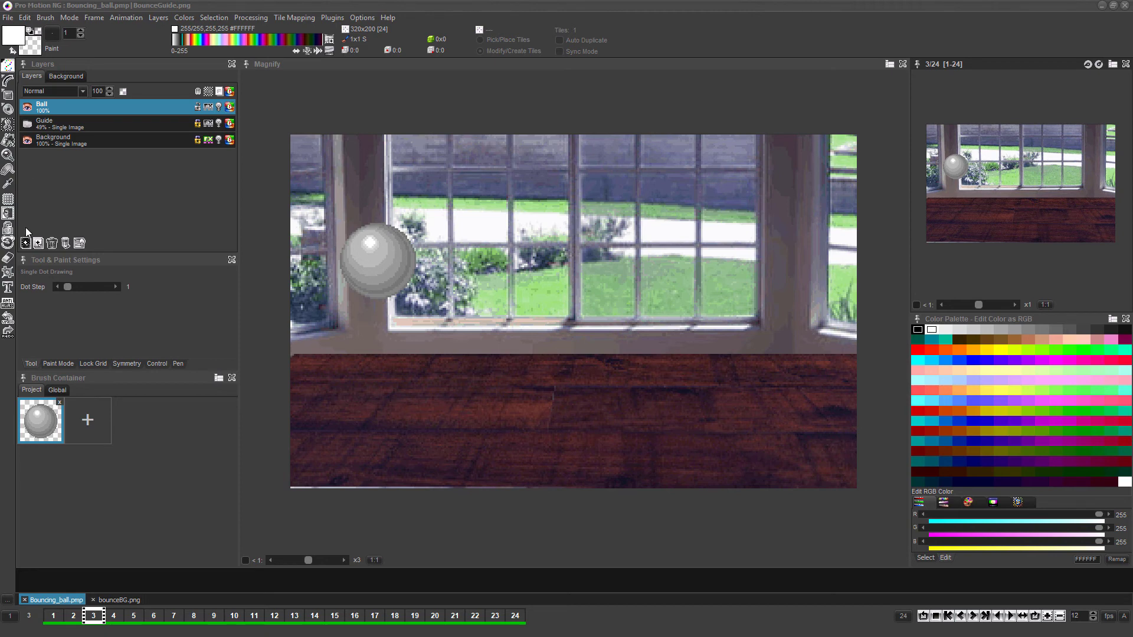
- Add a new animation layer and name it 'Impack Flash'
{"action": "left_click", "coordinate": [26, 244]}
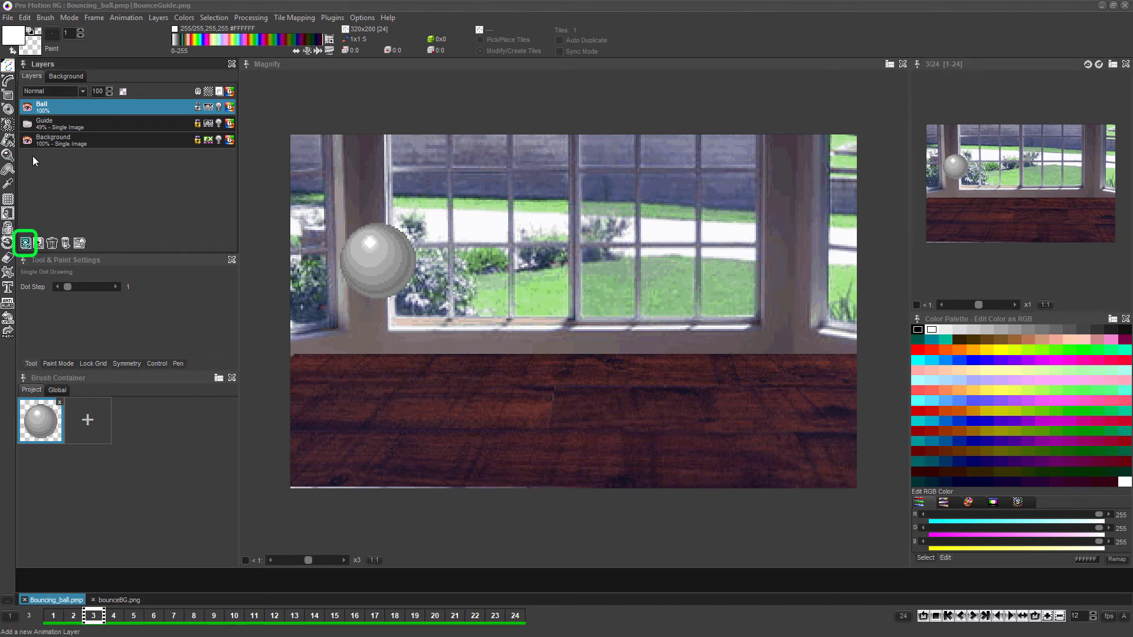
{"action": "double_click", "coordinate": [61, 104]}
{"action": "type", "text": "Impack Flash"}
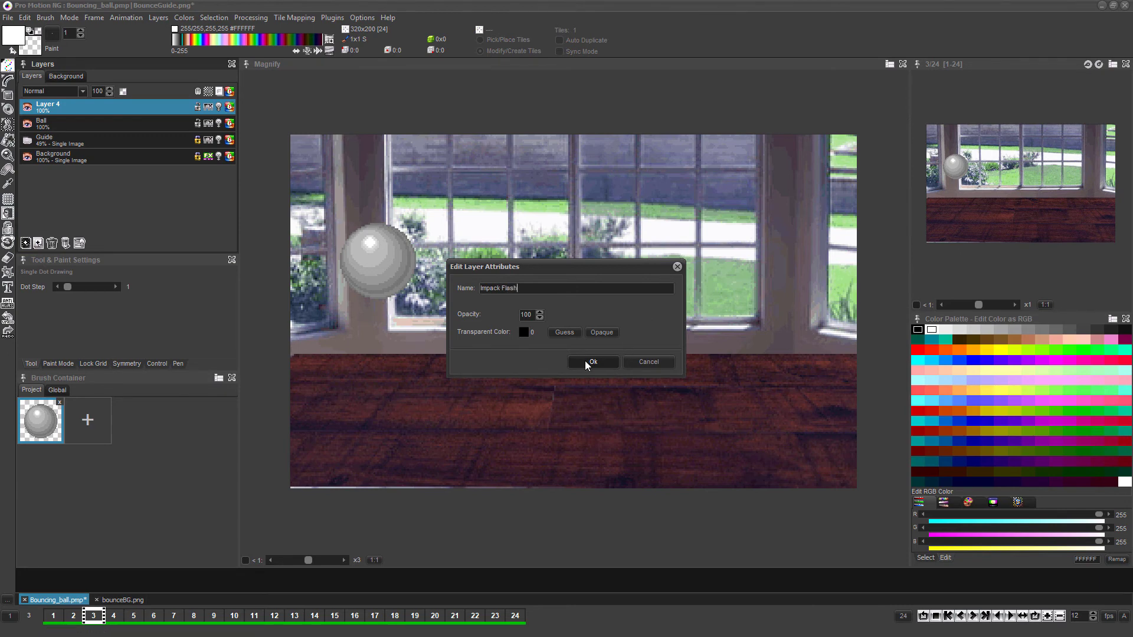
{"action": "left_click", "coordinate": [590, 362]}
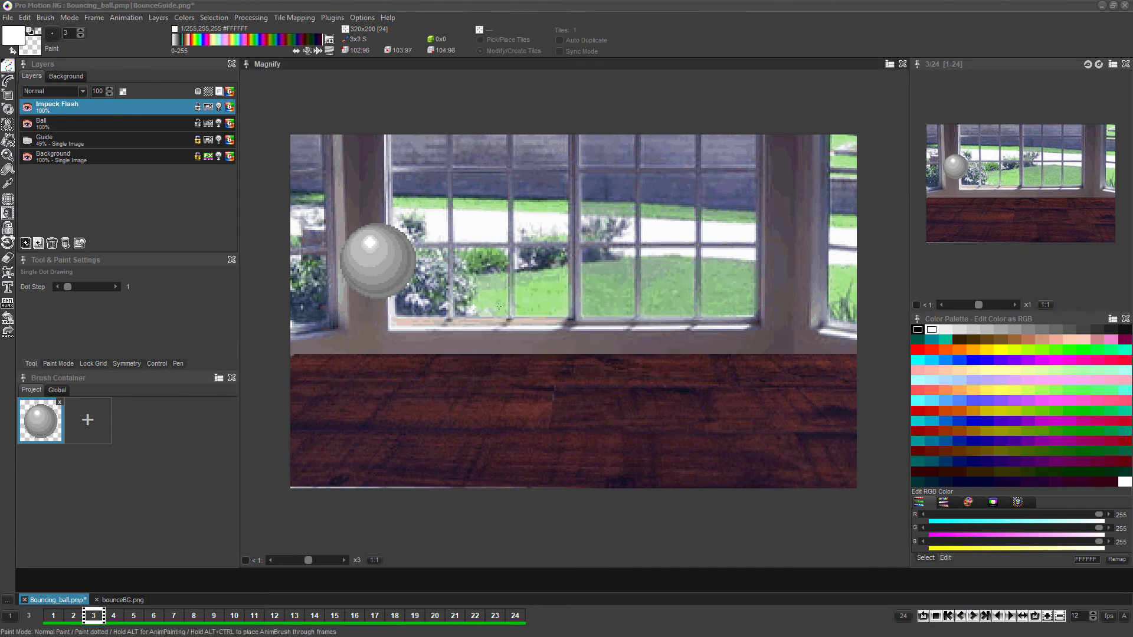
- Paint a white flash stroke beside the squashed ball's base on frame 5, comparing with frame 6
{"action": "key", "text": "Right"}
{"action": "key", "text": "Right"}
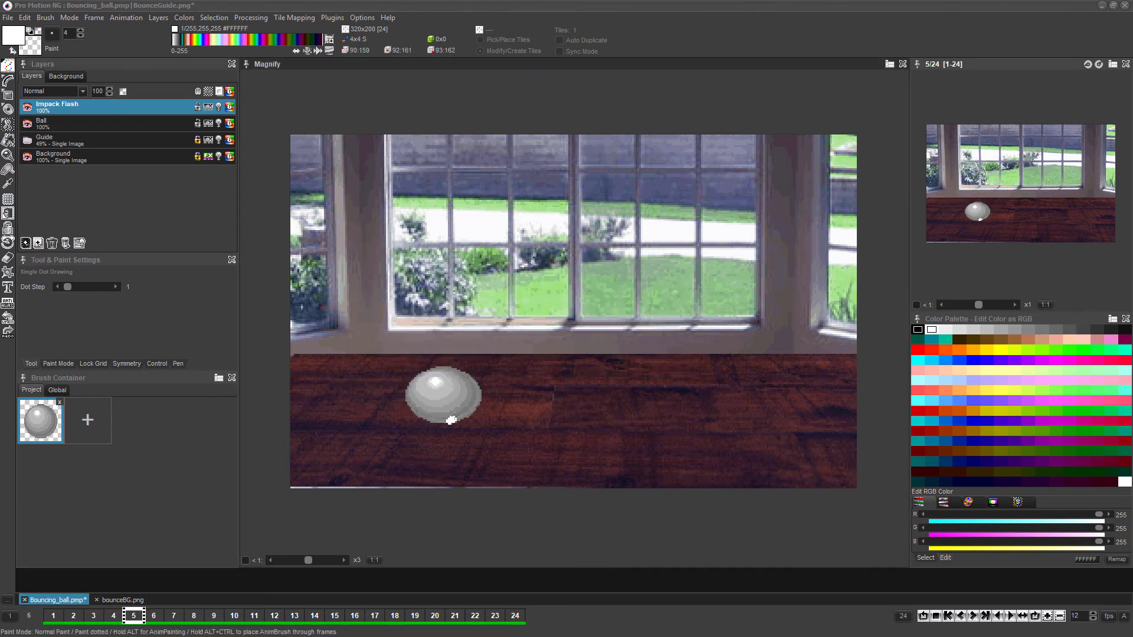
{"action": "left_click_drag", "start_coordinate": [467, 419], "coordinate": [479, 421]}
{"action": "key", "text": "2"}
{"action": "key", "text": "1"}
{"action": "key", "text": "2"}
{"action": "key", "text": "1"}
{"action": "key", "text": "2"}
{"action": "key", "text": "1"}
{"action": "key", "text": "2"}
{"action": "key", "text": "1"}
{"action": "key", "text": "2"}
- Add a small white dash beneath the ball on frame 6
{"action": "key", "text": "1"}
{"action": "key", "text": "2"}
{"action": "left_click", "coordinate": [472, 415]}
- After previewing the impact frames, fade the Impack Flash layer to 38% opacity
{"action": "key", "text": "1"}
{"action": "key", "text": "2"}
{"action": "key", "text": "1"}
{"action": "key", "text": "1"}
{"action": "key", "text": "2"}
{"action": "key", "text": "2"}
{"action": "key", "text": "1"}
{"action": "key", "text": "1"}
{"action": "key", "text": "2"}
{"action": "key", "text": "2"}
{"action": "key", "text": "1"}
{"action": "key", "text": "1"}
{"action": "key", "text": "2"}
{"action": "left_click", "coordinate": [97, 91]}
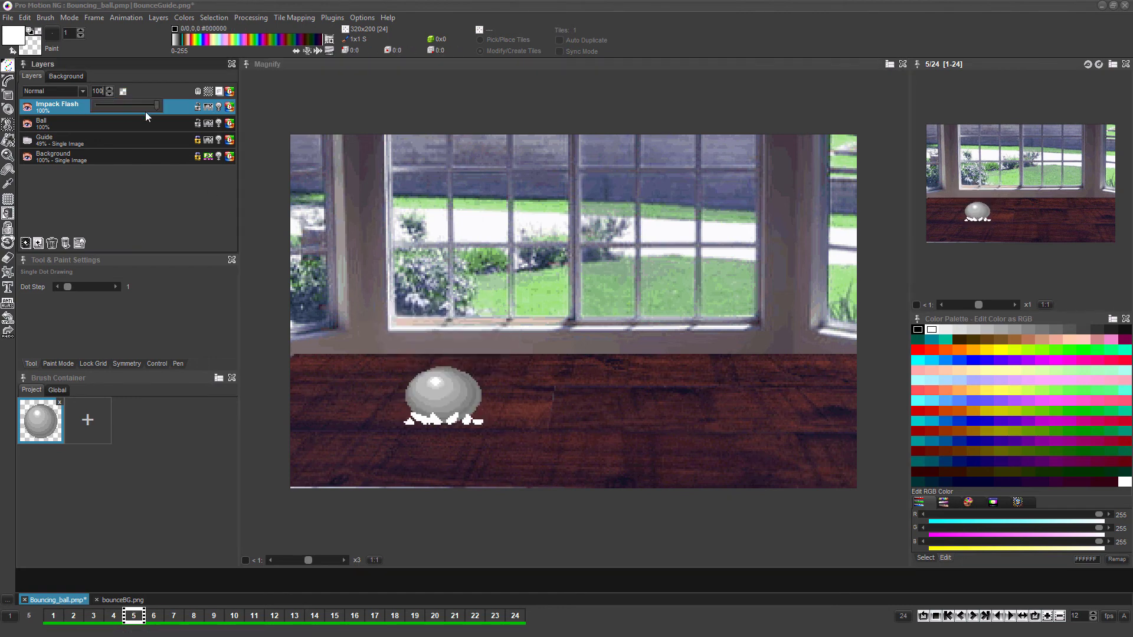
{"action": "left_click_drag", "start_coordinate": [122, 103], "coordinate": [118, 105]}
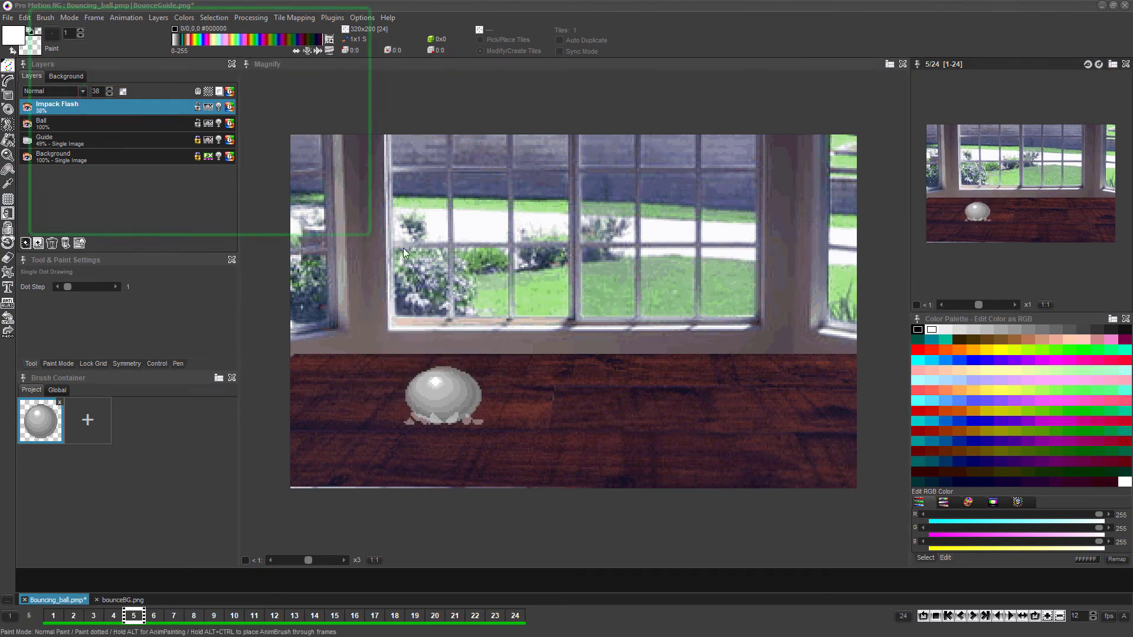
- Open the AnimBrush Settings from the Brush menu
{"action": "left_click", "coordinate": [44, 20]}
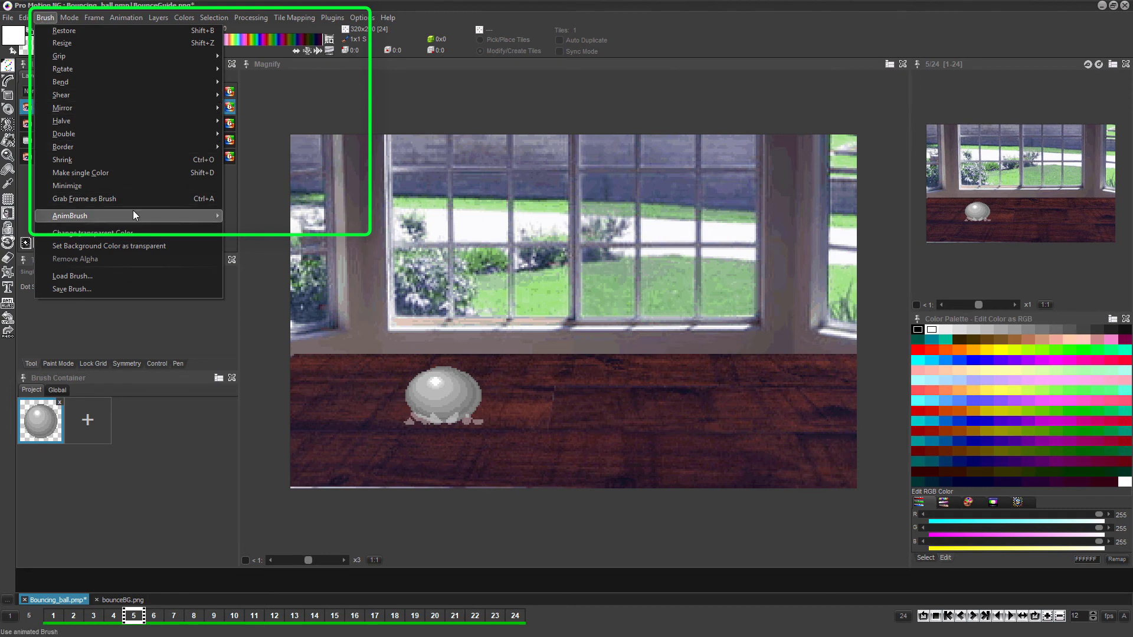
{"action": "mouse_move", "coordinate": [133, 214]}
{"action": "left_click", "coordinate": [255, 218]}
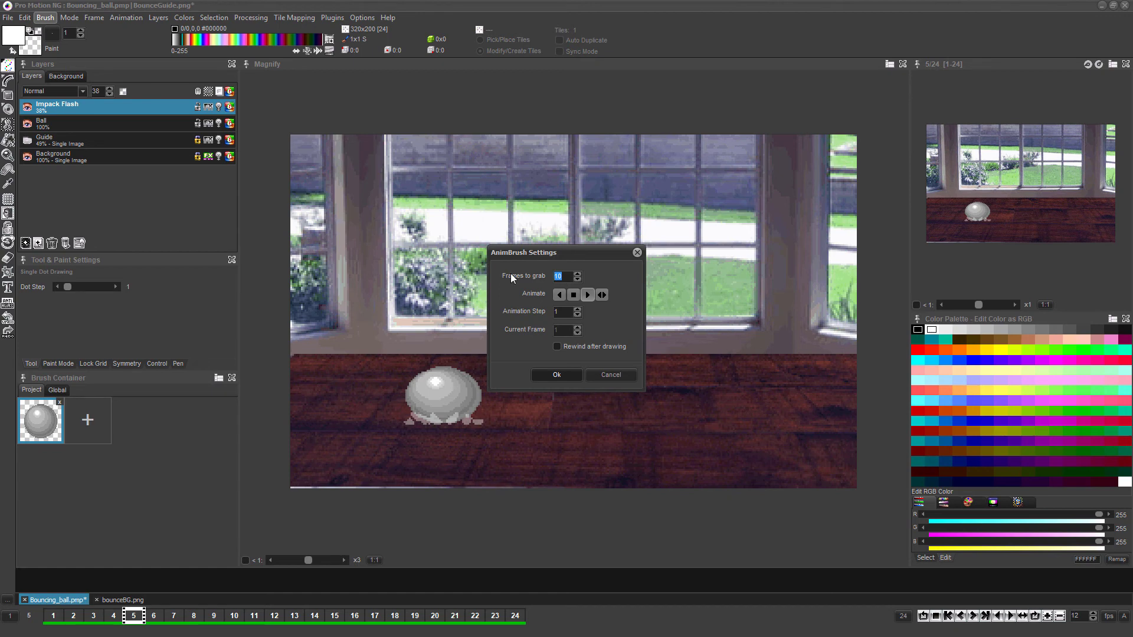
- Confirm 10 frames to grab and pick up the impact-flash splash as a 73x33 AnimBrush
{"action": "left_click", "coordinate": [556, 375]}
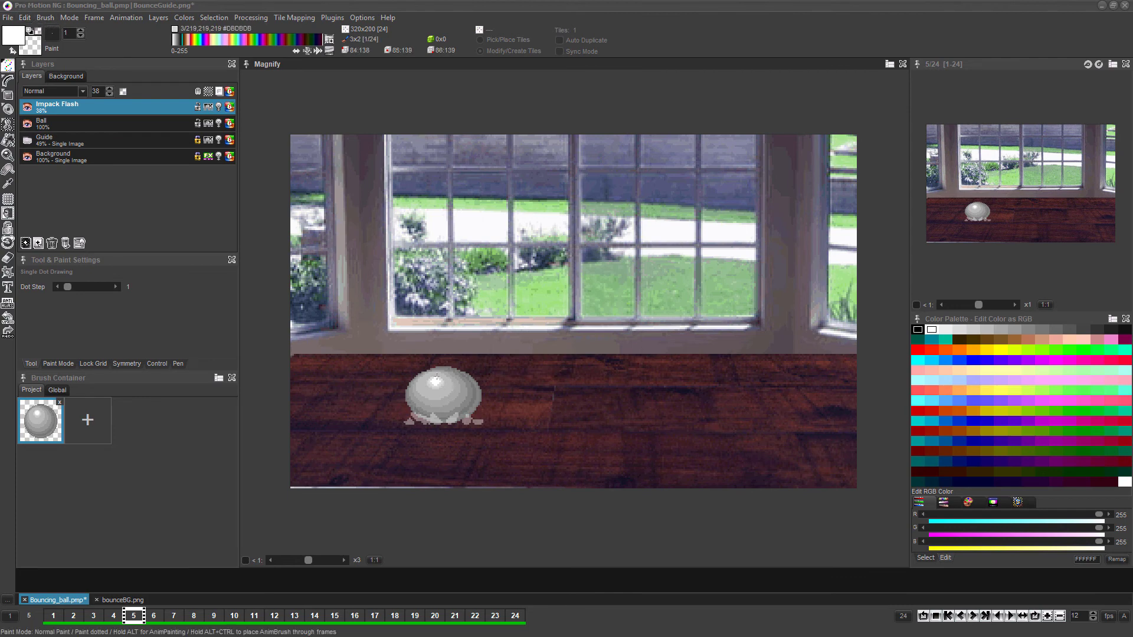
{"action": "key", "text": "b"}
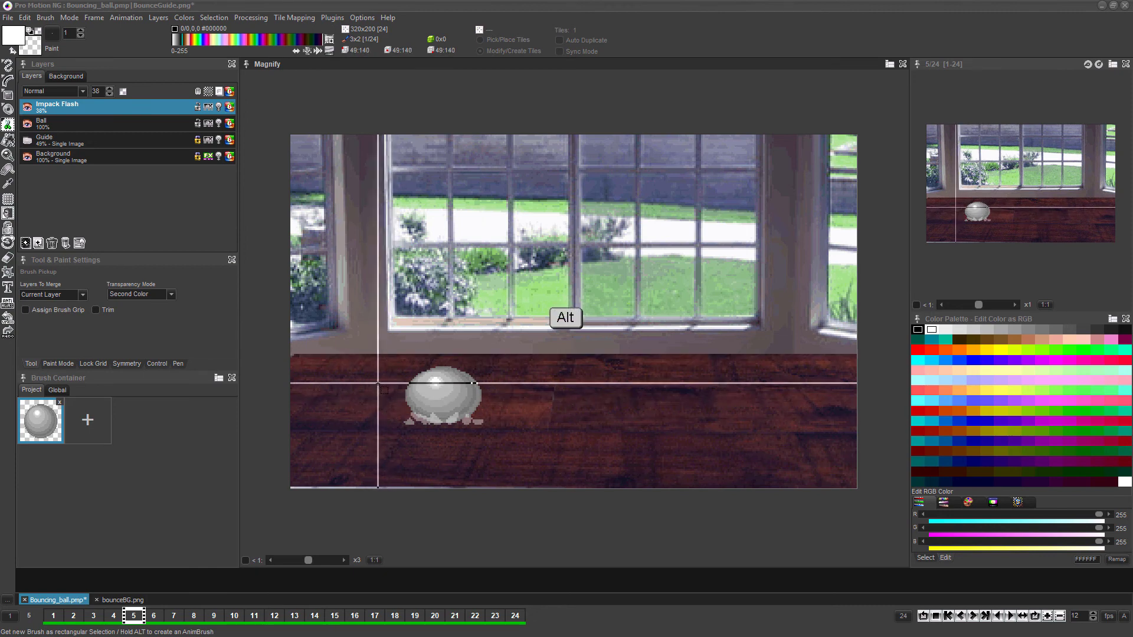
{"action": "left_click_drag", "start_coordinate": [378, 384], "coordinate": [506, 440]}
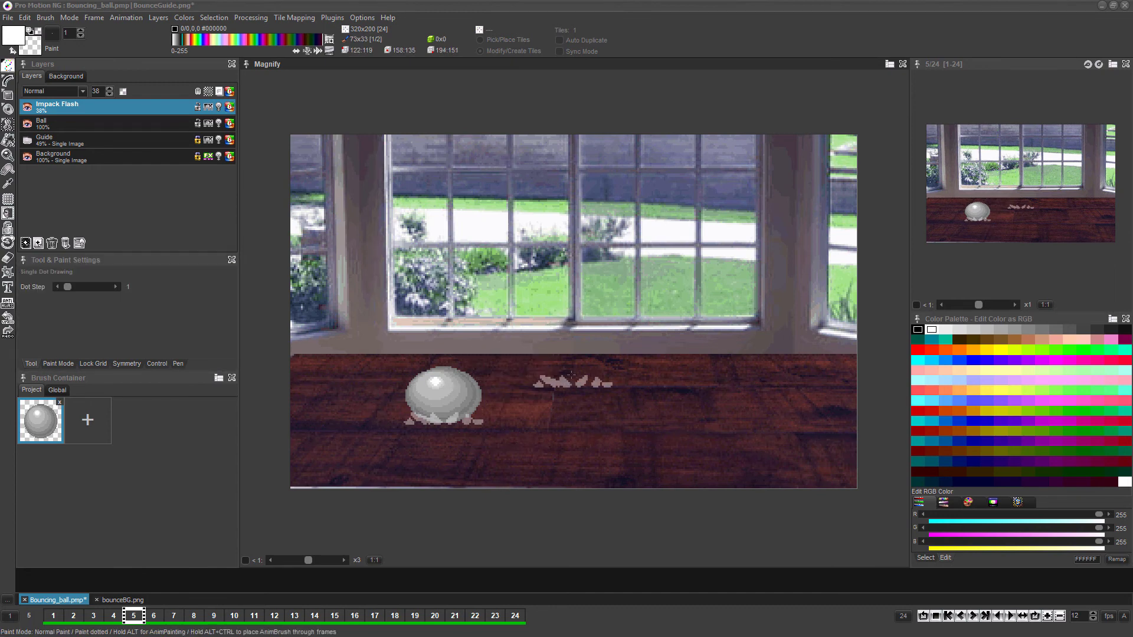
- Stamp the fading splash under the ball at its second floor landing
{"action": "key", "text": "2"}
{"action": "key", "text": "2"}
{"action": "key", "text": "2"}
{"action": "key", "text": "2"}
{"action": "key", "text": "2"}
{"action": "key", "text": "2"}
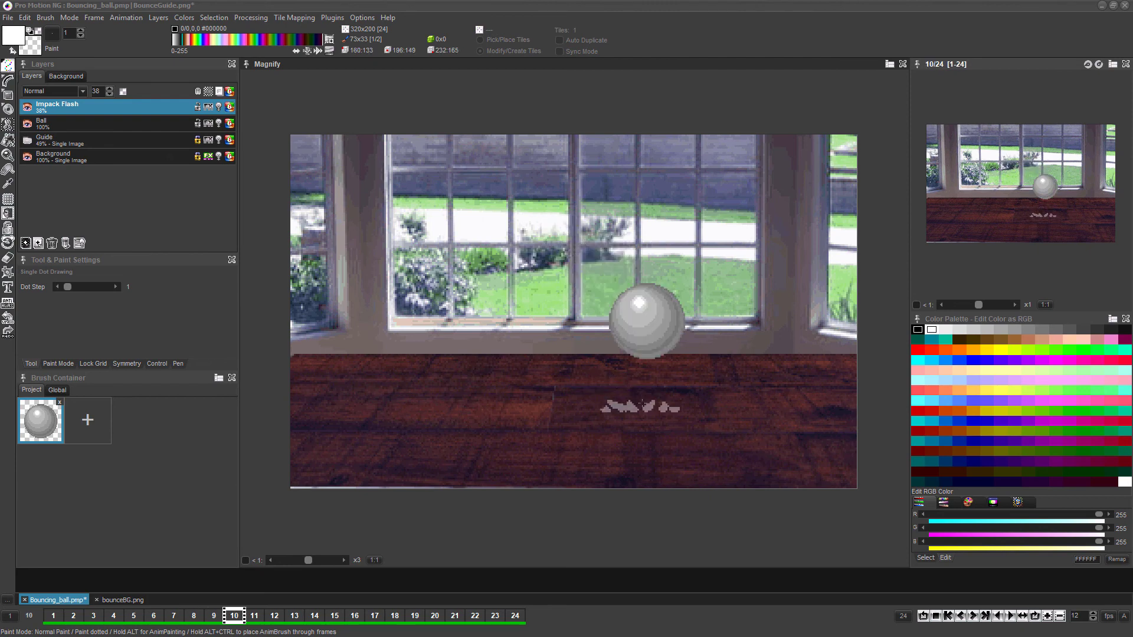
{"action": "key", "text": "2"}
{"action": "key", "text": "1"}
{"action": "key", "text": "1"}
{"action": "key", "text": "2"}
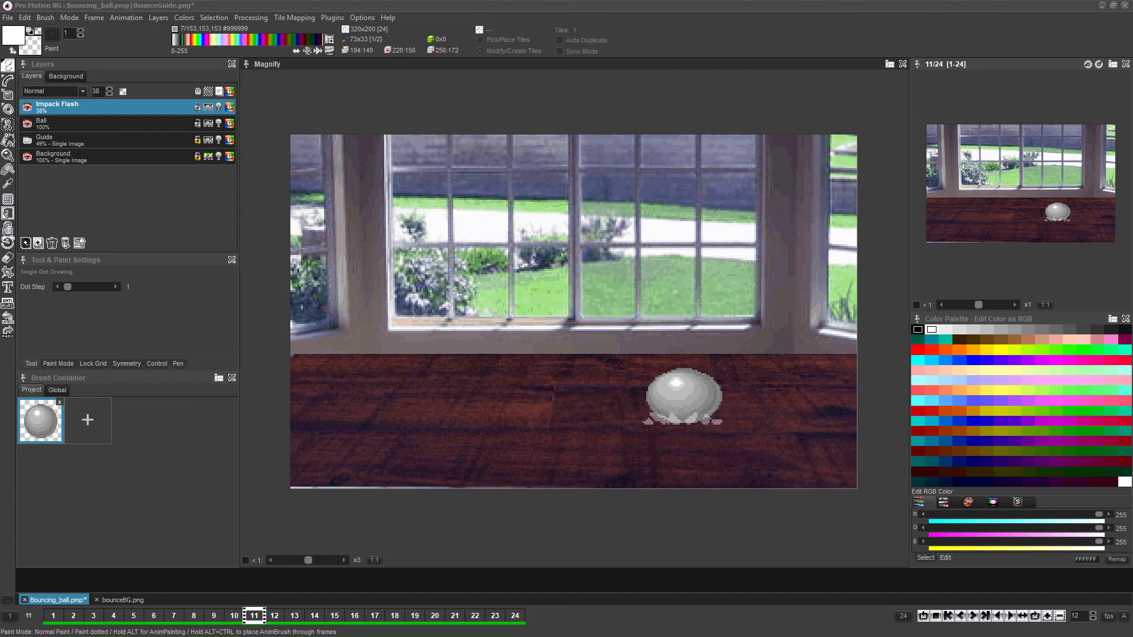
{"action": "key", "text": "2"}
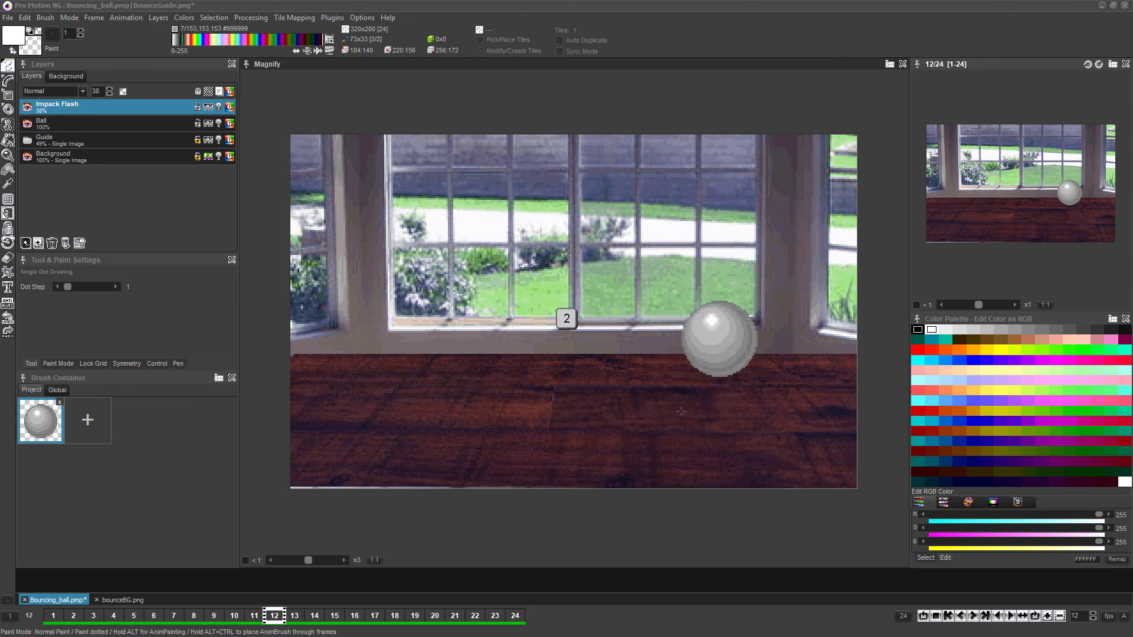
{"action": "left_click", "coordinate": [680, 411]}
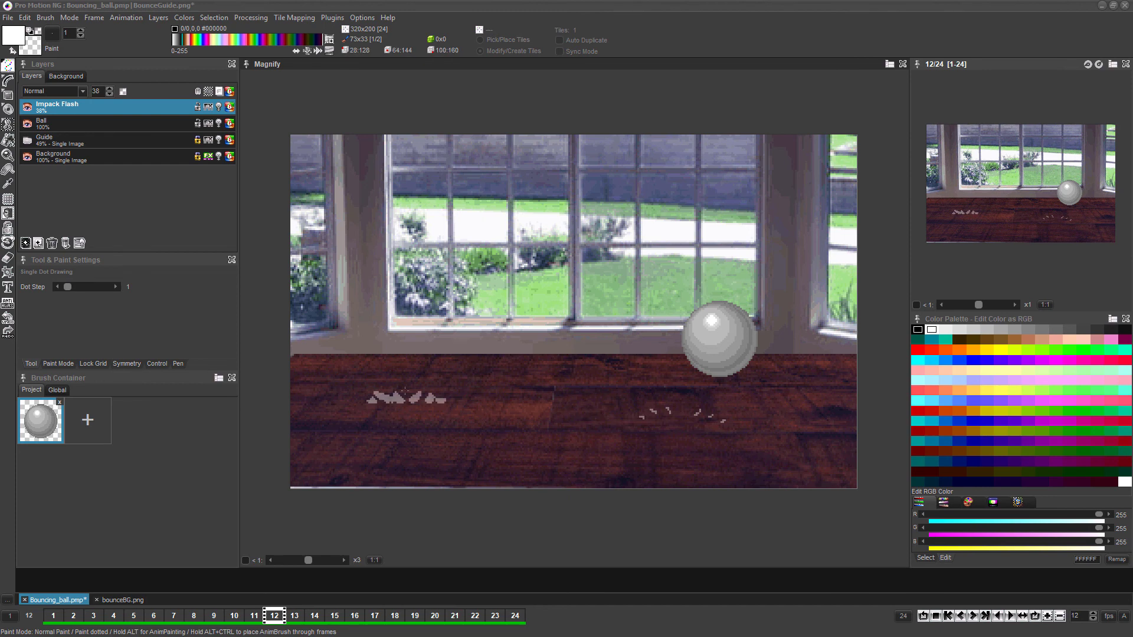
- Jump ahead to the next floor contact and play the animation to preview it
{"action": "key", "text": "2"}
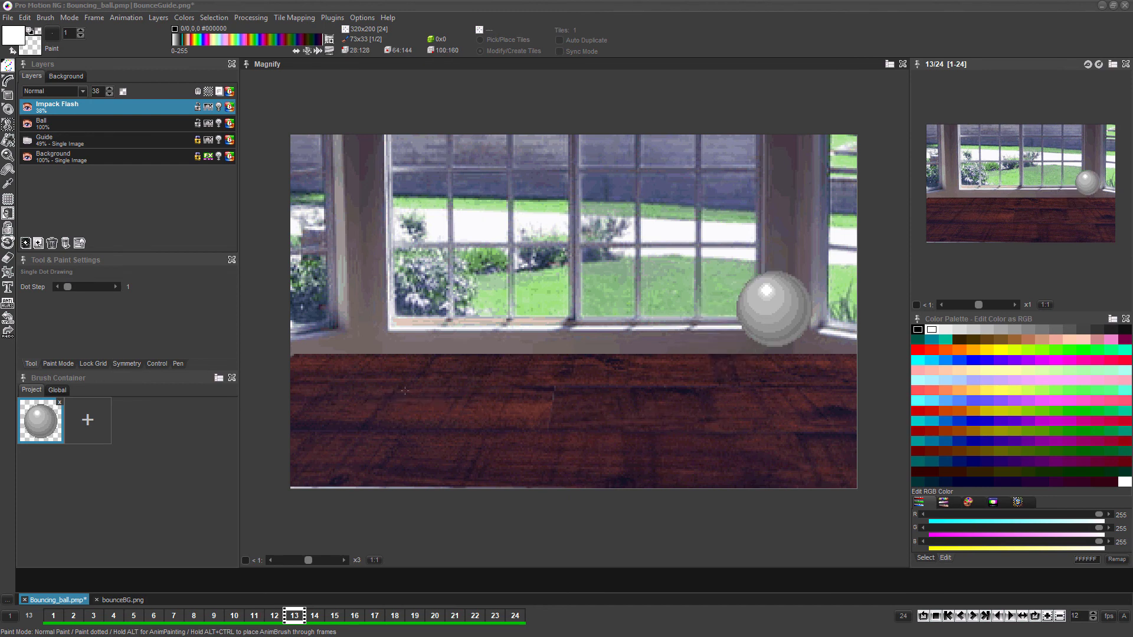
{"action": "key", "text": "2"}
{"action": "key", "text": "2"}
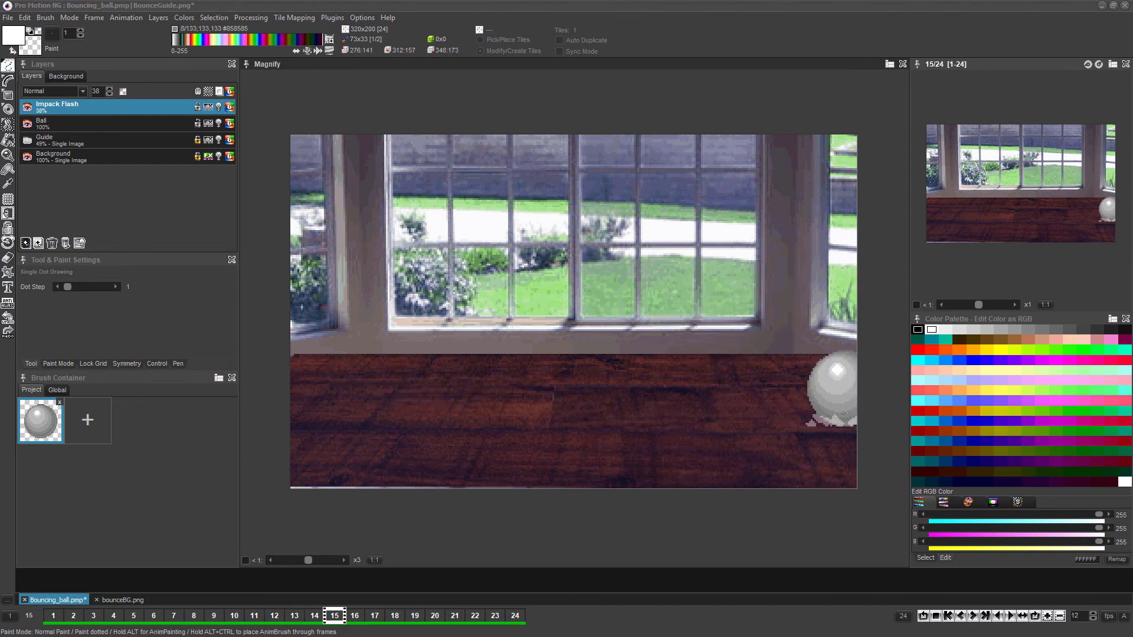
{"action": "key", "text": "4"}
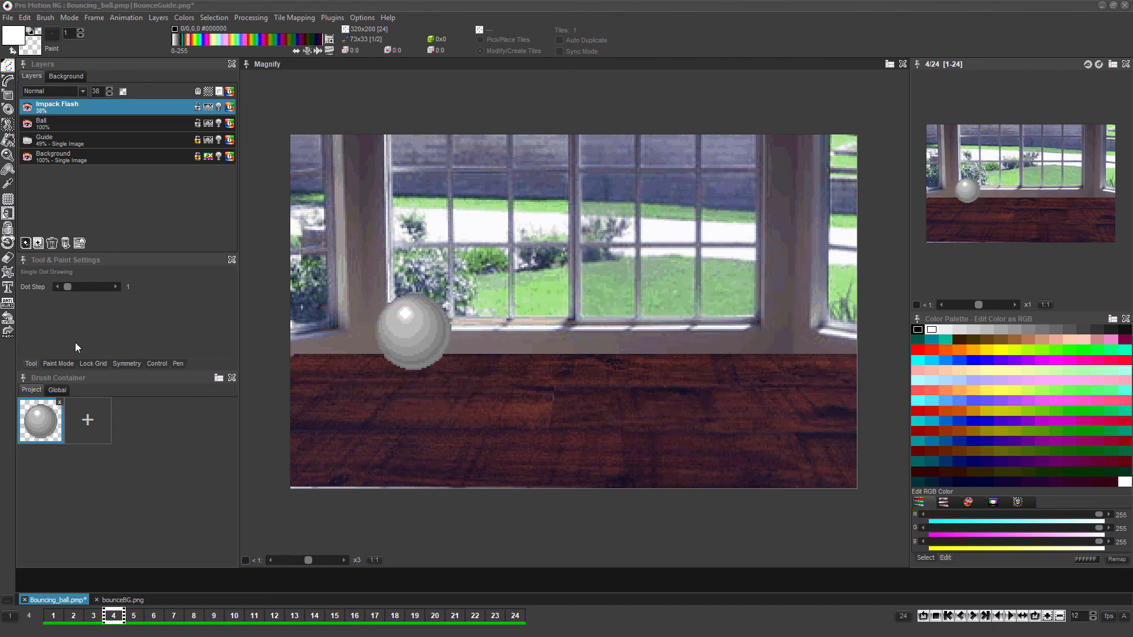
{"action": "key", "text": "4"}
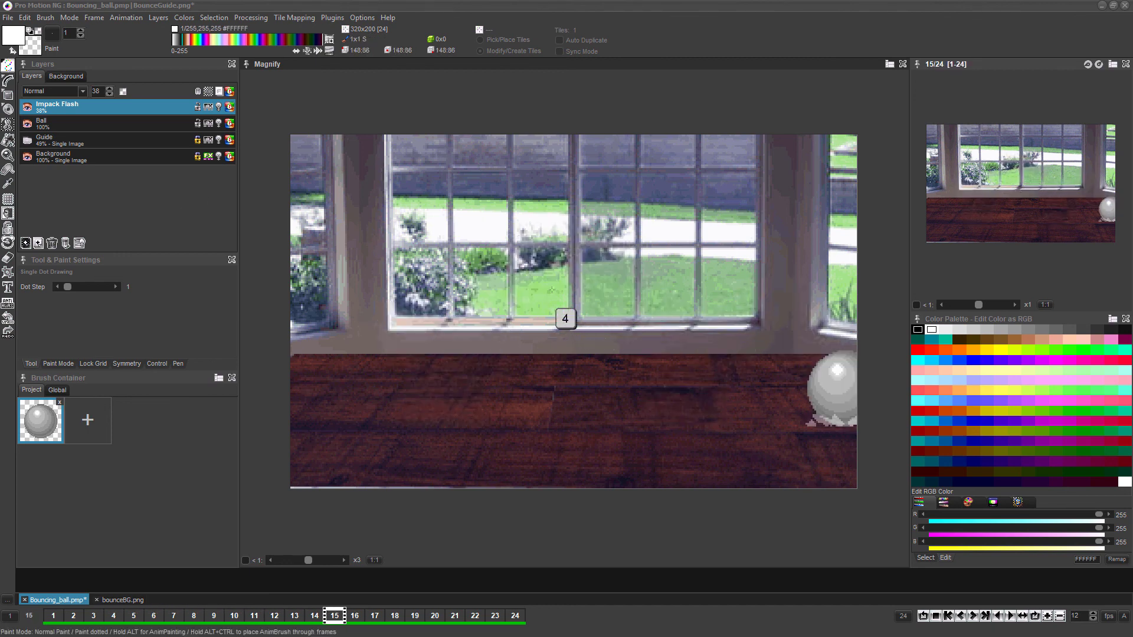
{"action": "key", "text": "4"}
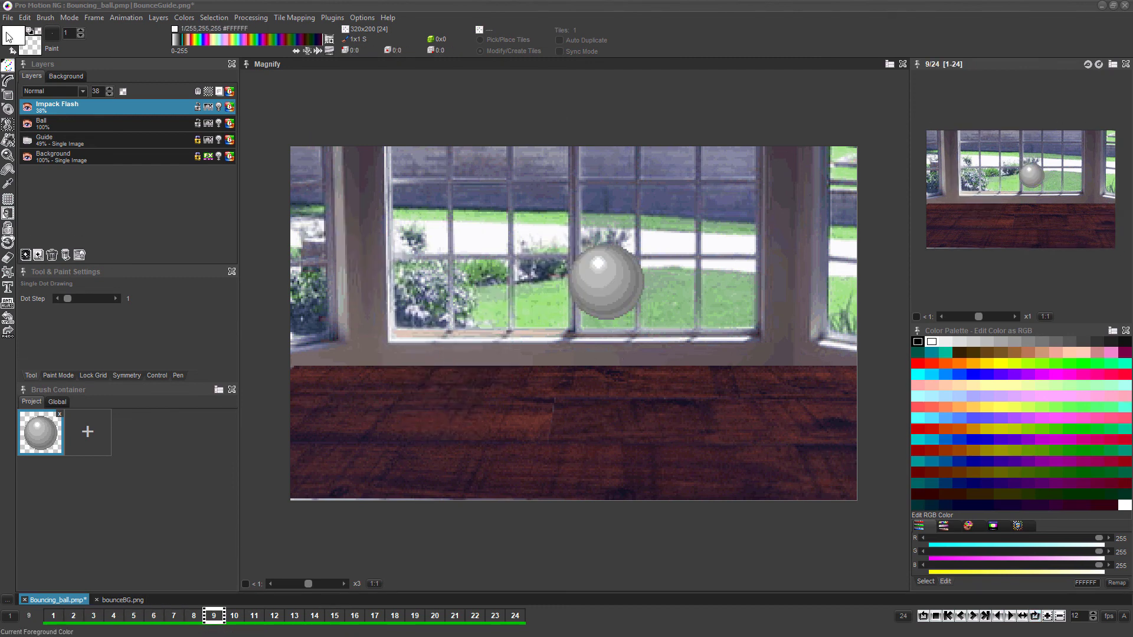
- Save the animation in AVI - Microsoft Video format as Bouncing_ballFINISHED.avi
{"action": "left_click", "coordinate": [7, 17]}
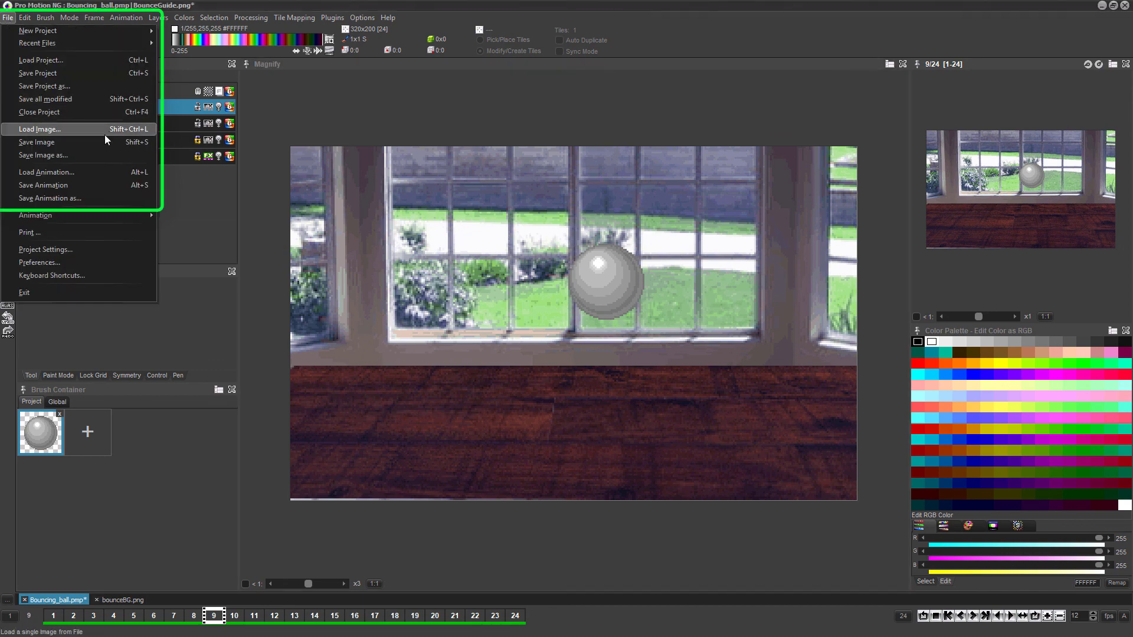
{"action": "left_click", "coordinate": [87, 198]}
{"action": "left_click", "coordinate": [553, 360]}
{"action": "left_click", "coordinate": [553, 381]}
{"action": "left_click", "coordinate": [491, 203]}
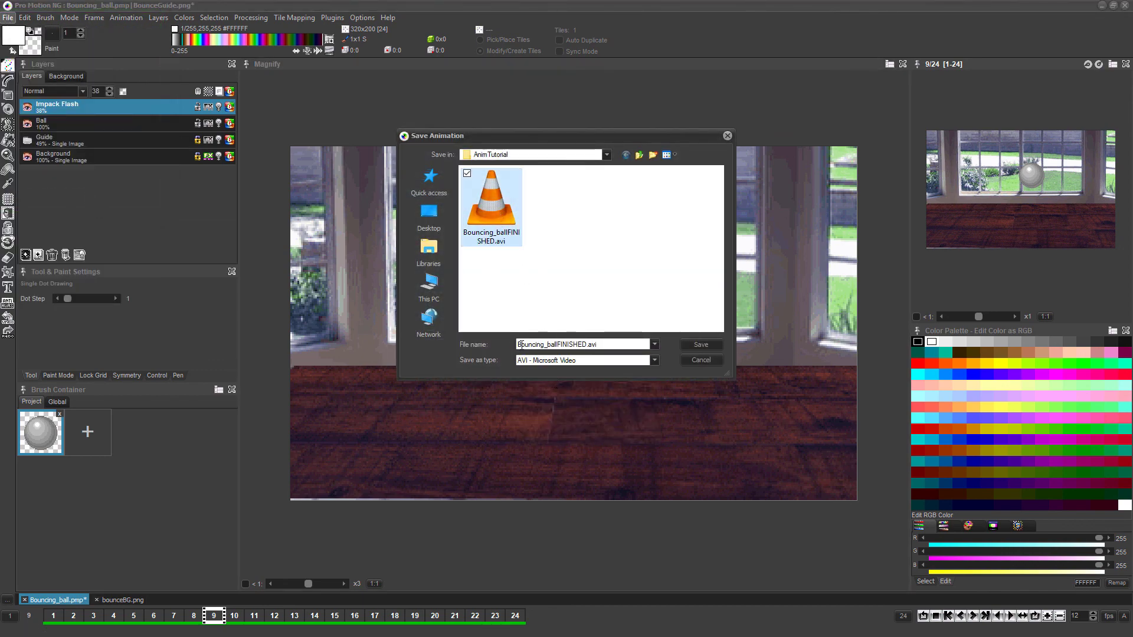
{"action": "left_click", "coordinate": [687, 347]}
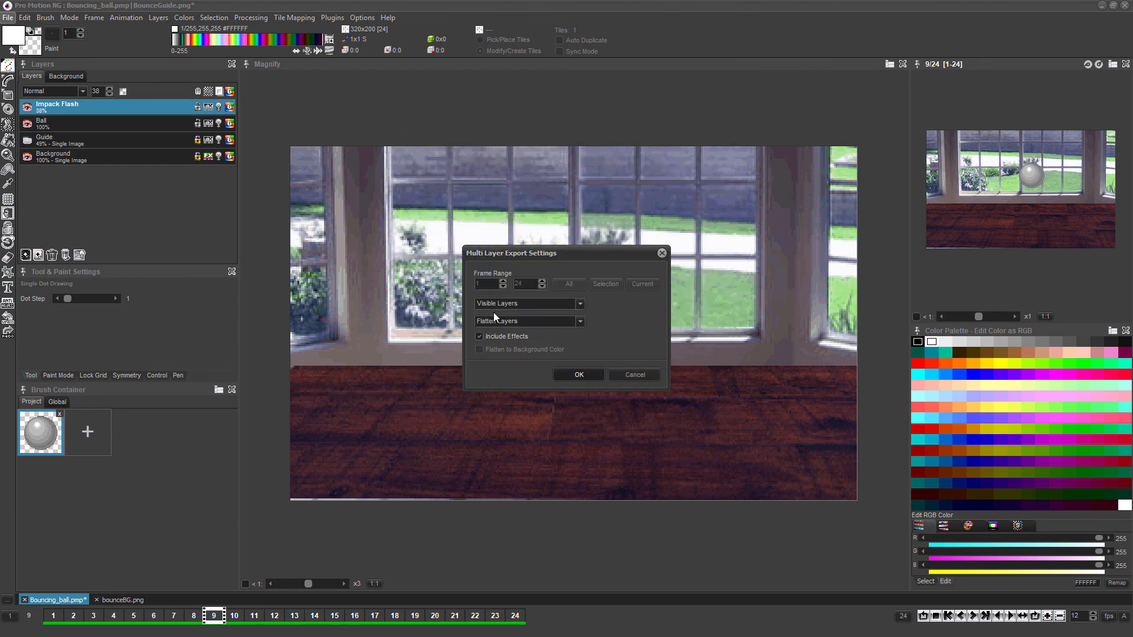
- Write the video with Full Frames (Uncompressed) compression, then open the exported AVI to watch it
{"action": "left_click", "coordinate": [579, 375]}
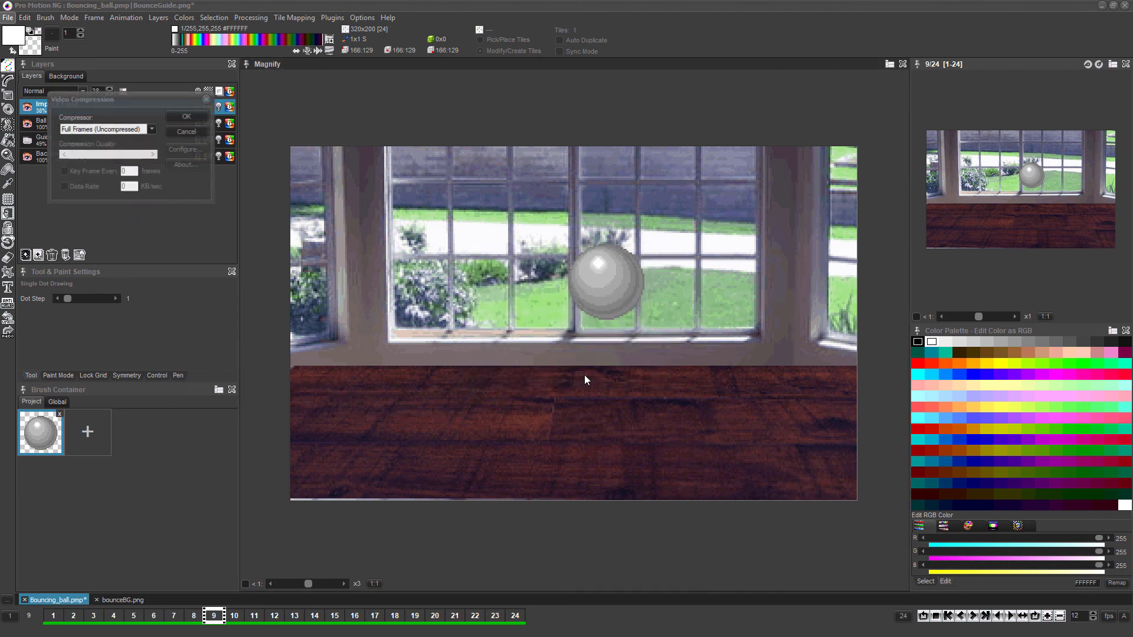
{"action": "left_click", "coordinate": [108, 131]}
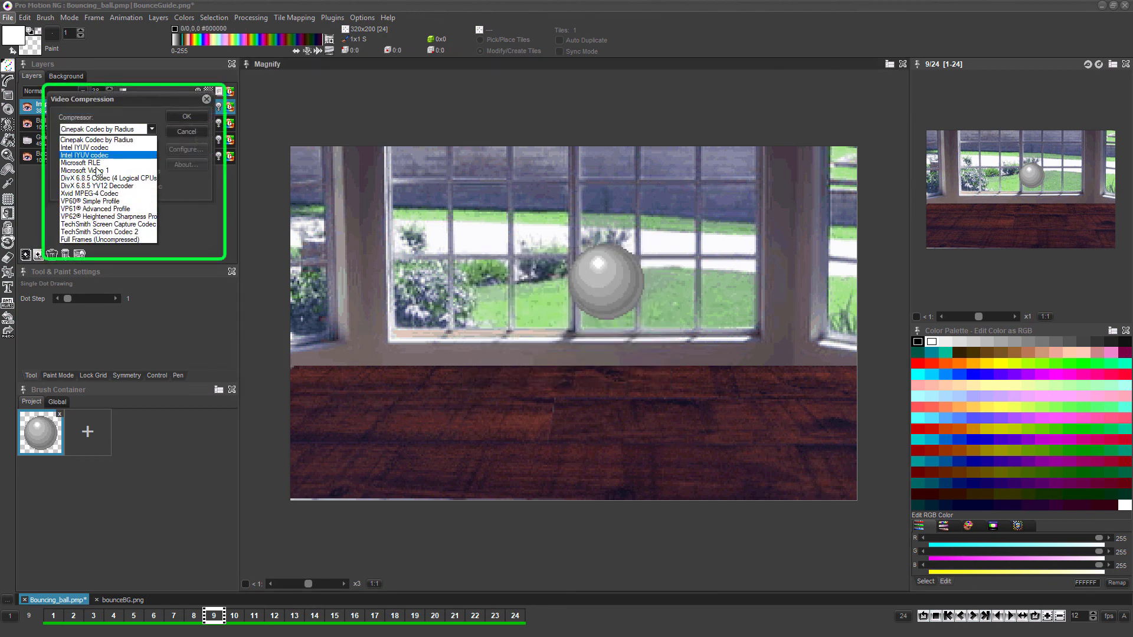
{"action": "left_click", "coordinate": [94, 240]}
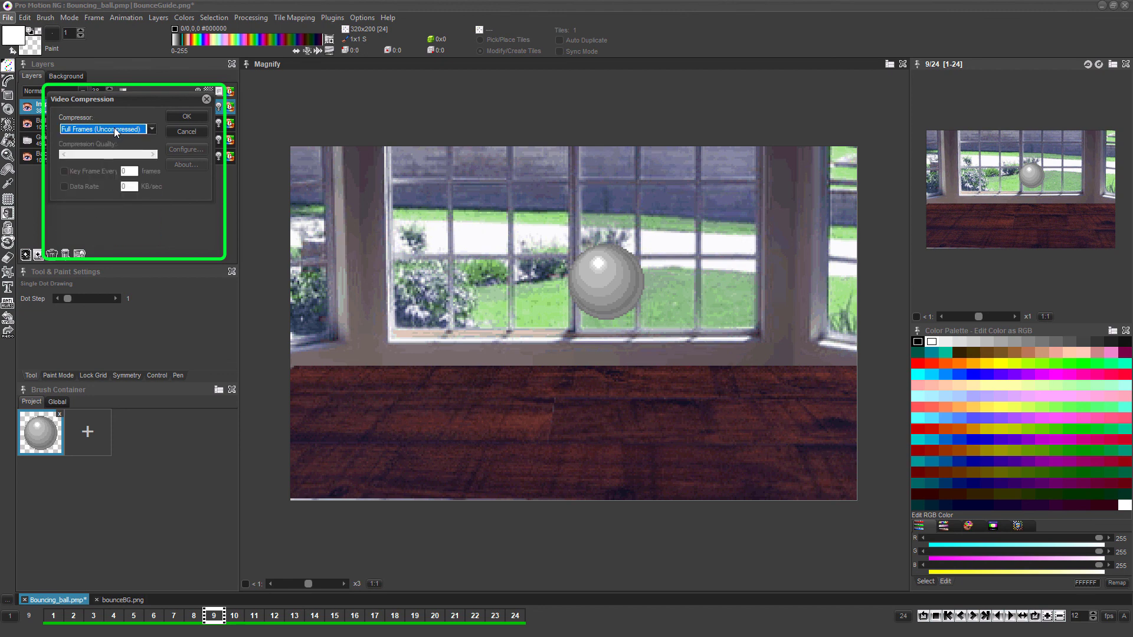
{"action": "left_click", "coordinate": [183, 117]}
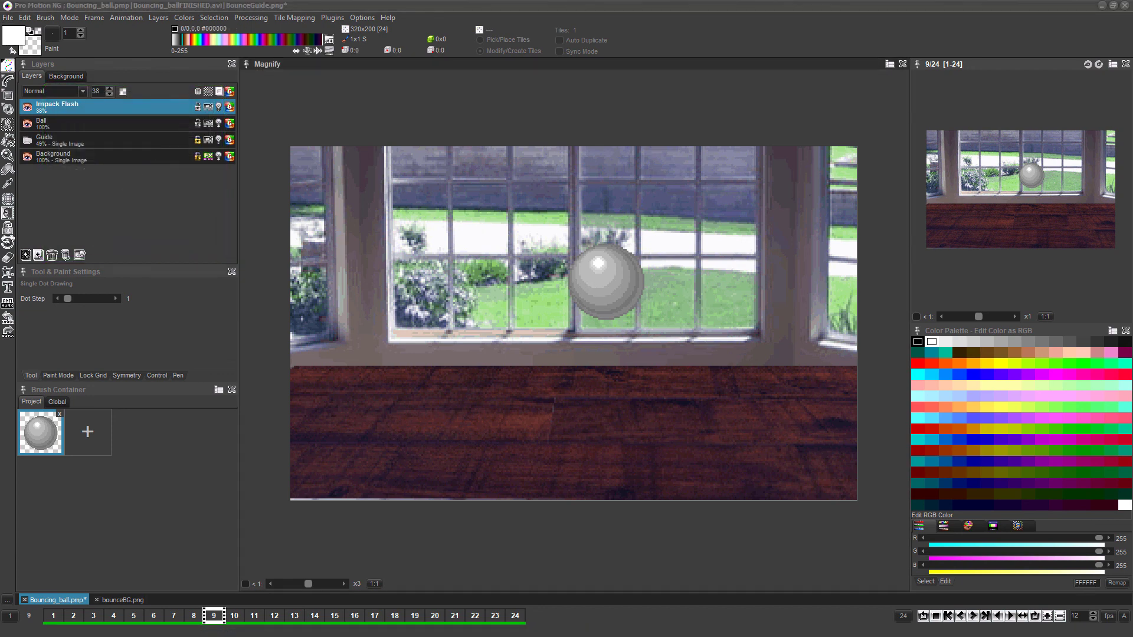
{"action": "key", "text": "alt+Tab"}
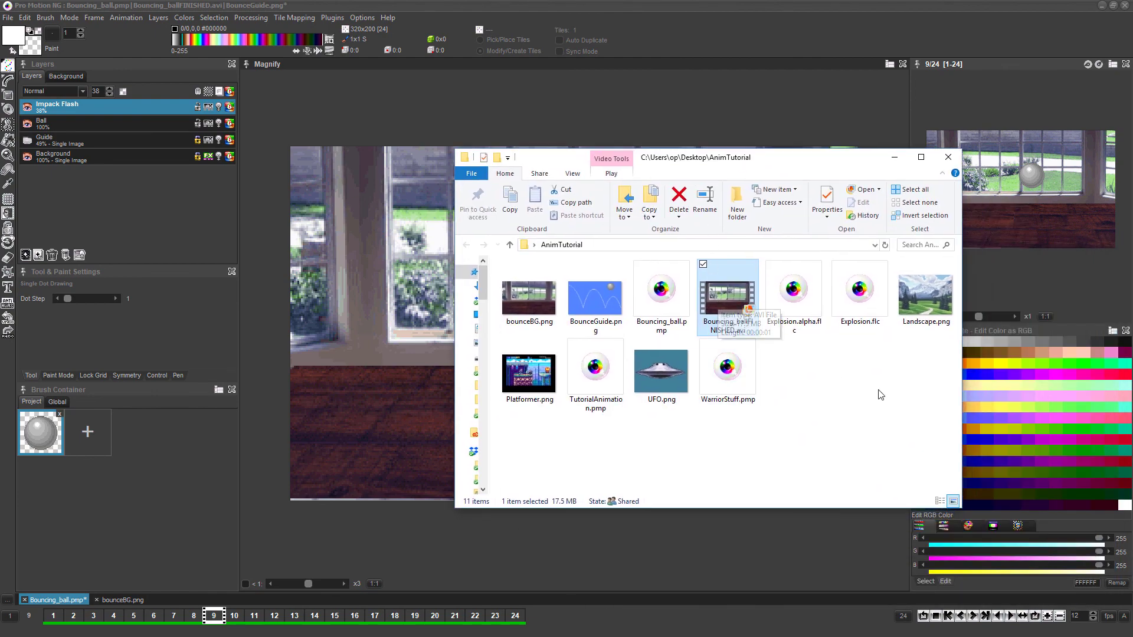
{"action": "double_click", "coordinate": [725, 320]}
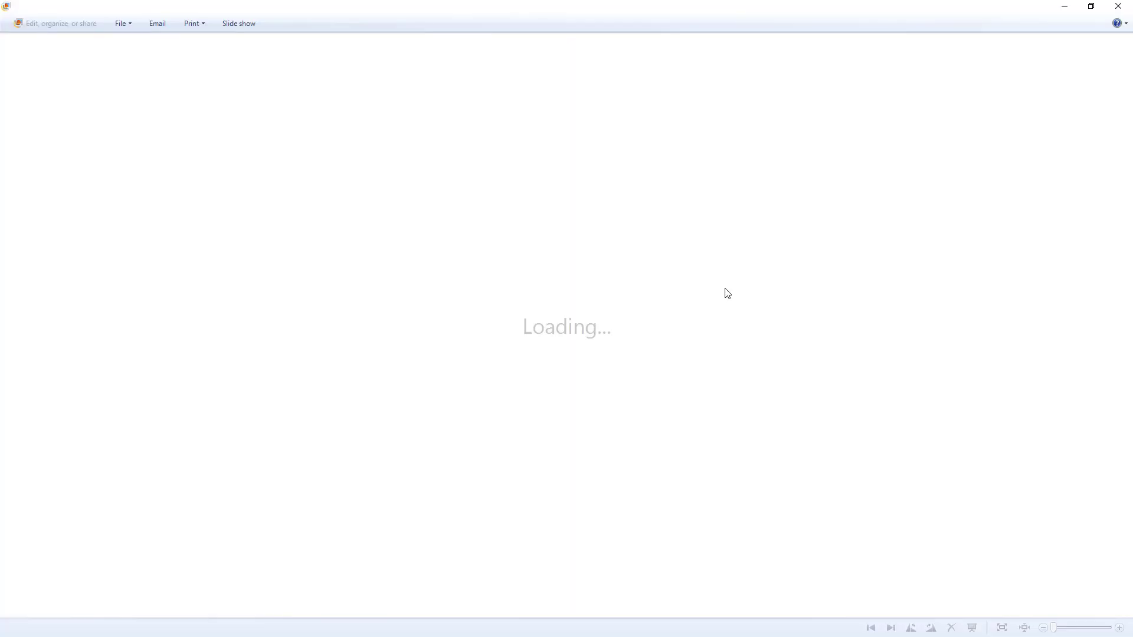